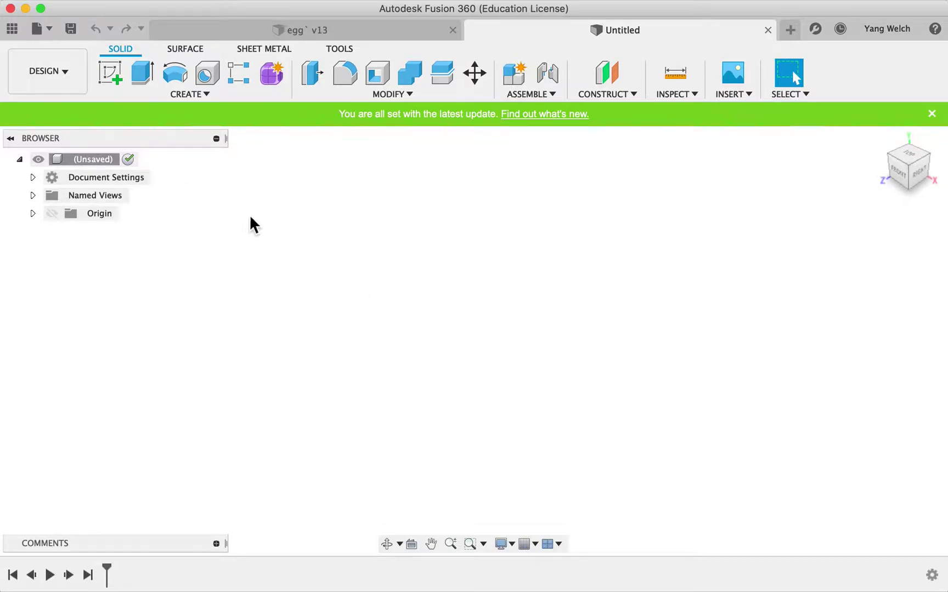
Step: Show the document units, start a sketch on the horizontal origin plane and view it from the top
{"action": "left_click", "coordinate": [33, 178]}
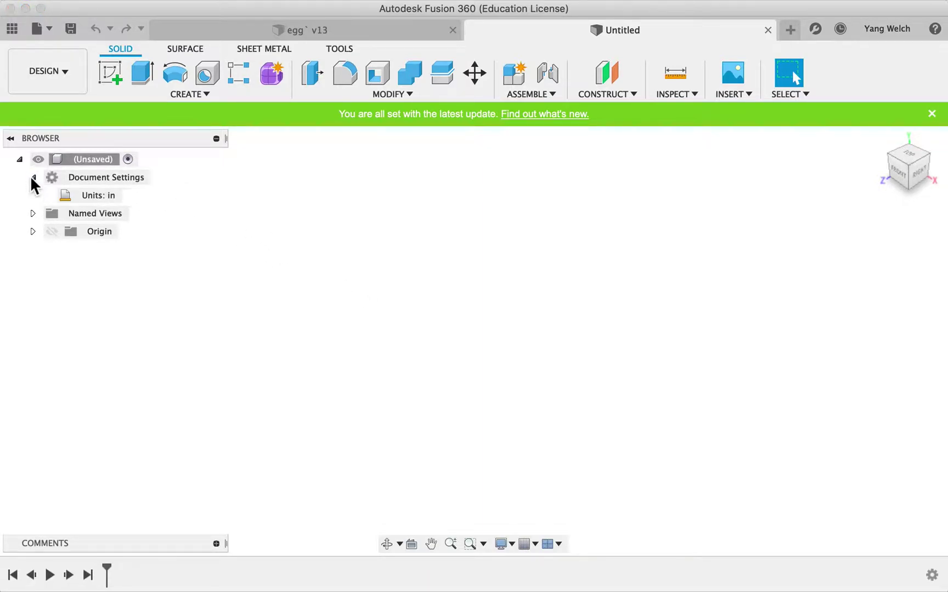
{"action": "mouse_move", "coordinate": [99, 204]}
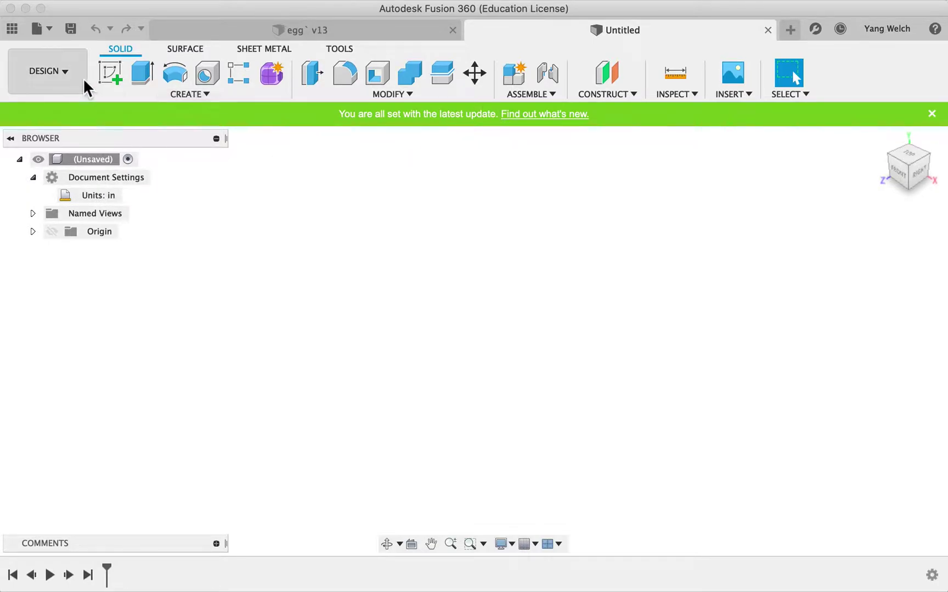
{"action": "left_click", "coordinate": [116, 88]}
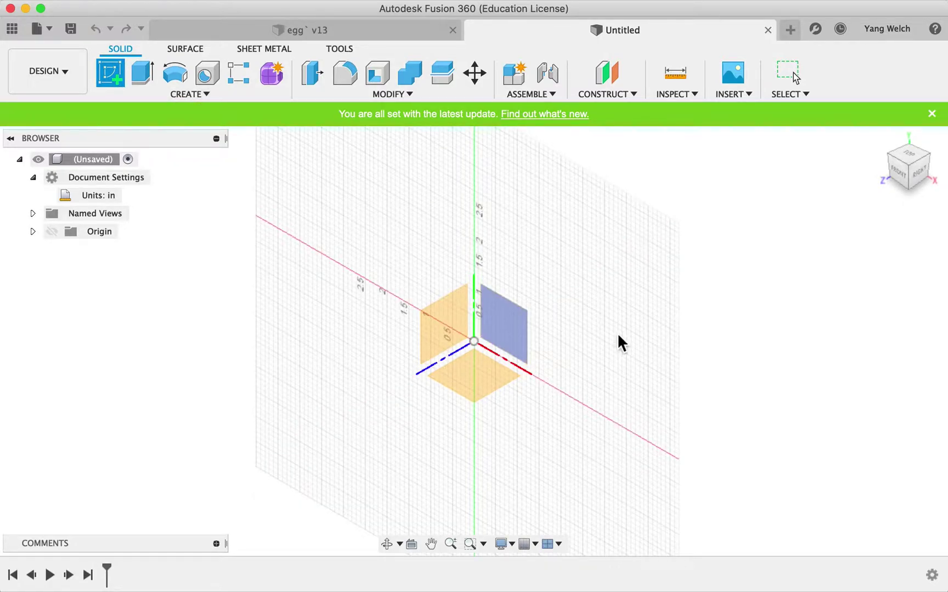
{"action": "left_click", "coordinate": [481, 375]}
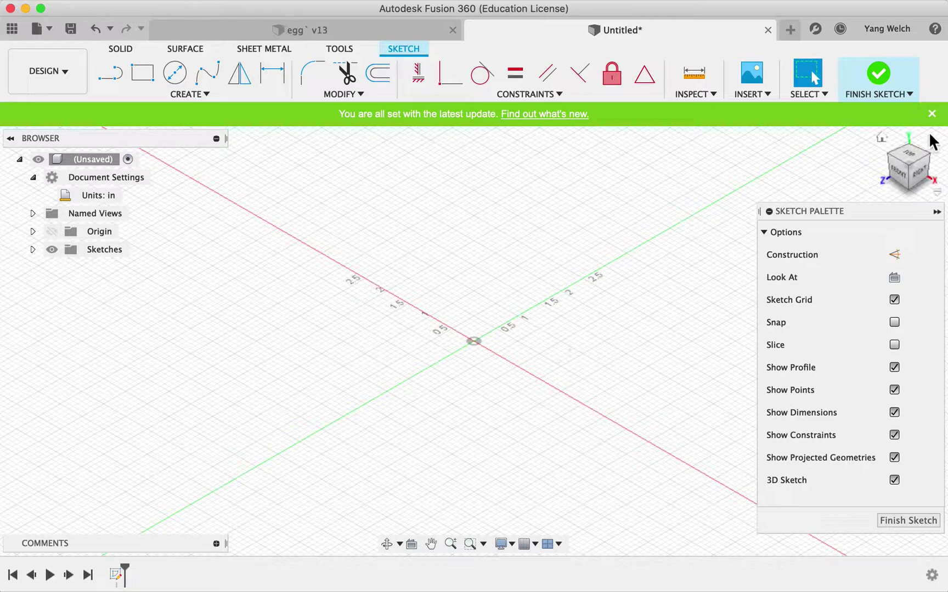
{"action": "left_click", "coordinate": [911, 159]}
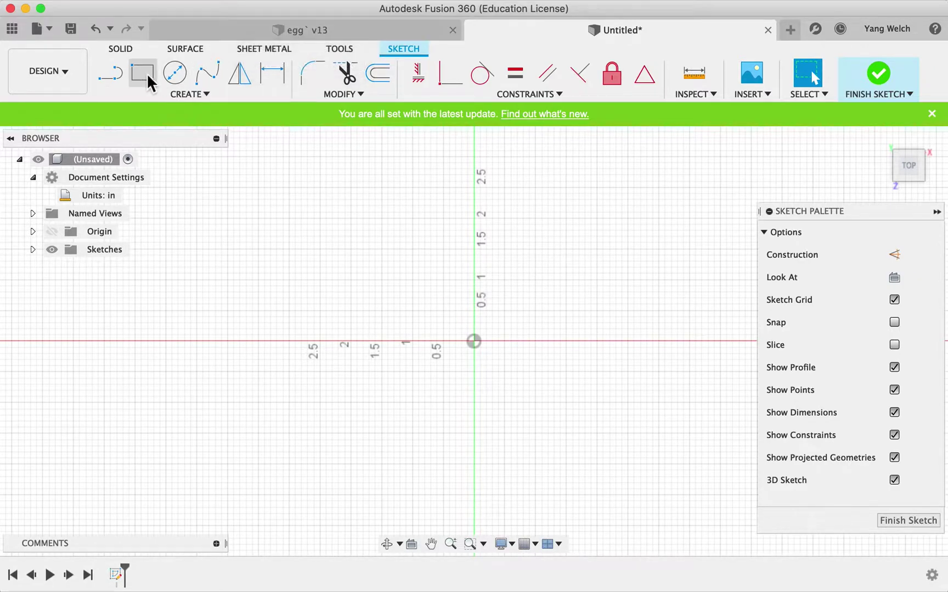
Step: Draw a 2.5 in vertical construction line upward from the origin
{"action": "left_click", "coordinate": [113, 75]}
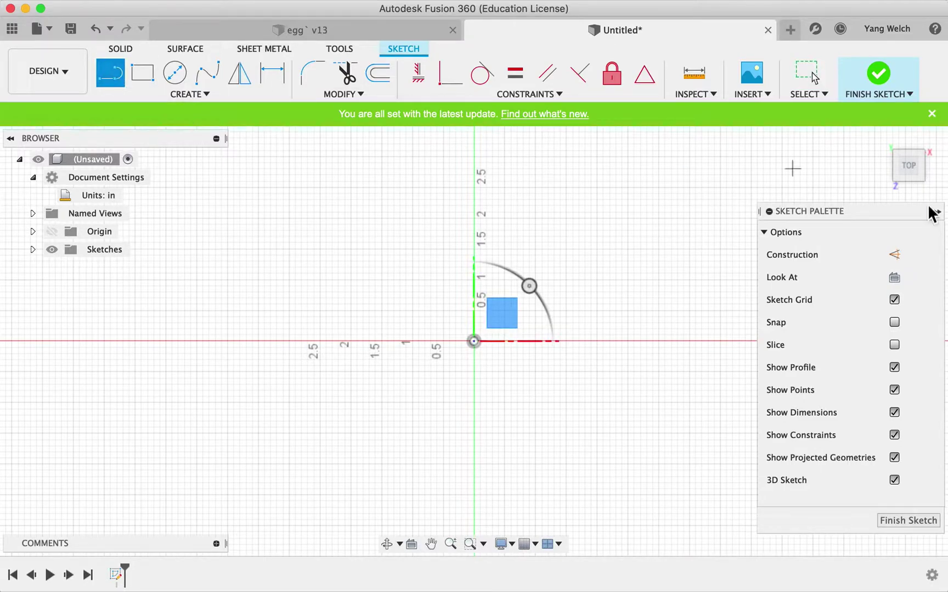
{"action": "left_click", "coordinate": [896, 255]}
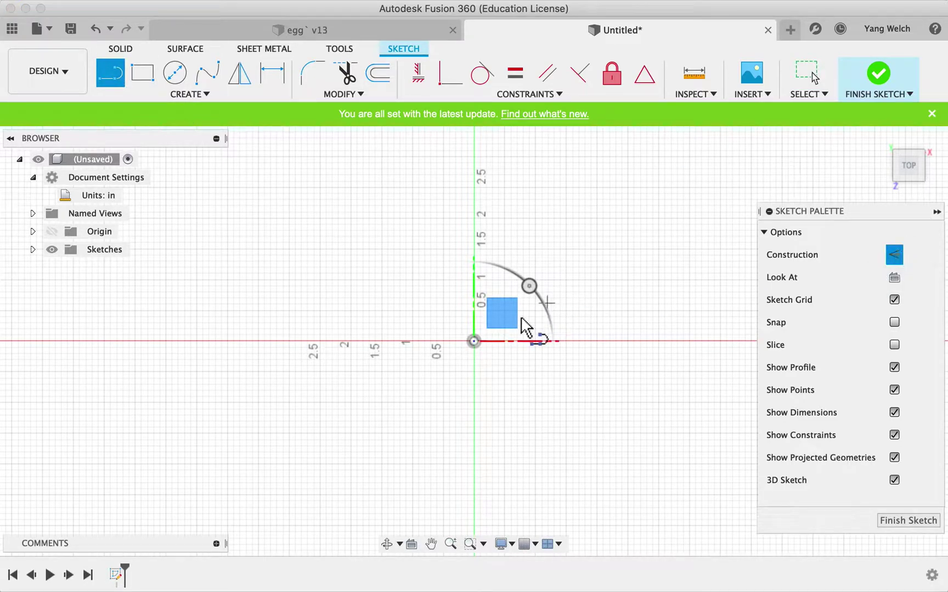
{"action": "left_click", "coordinate": [472, 341]}
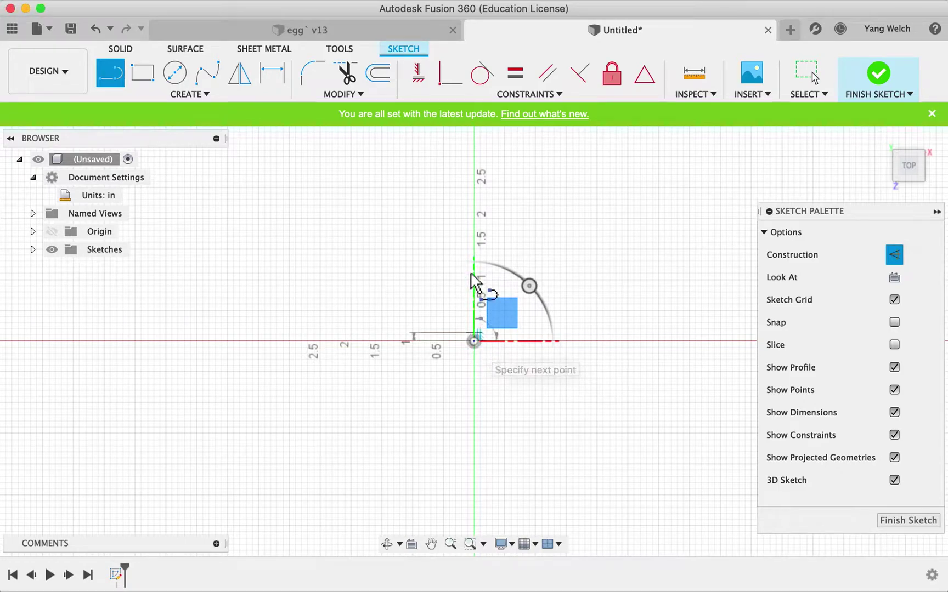
{"action": "type", "text": "2.5"}
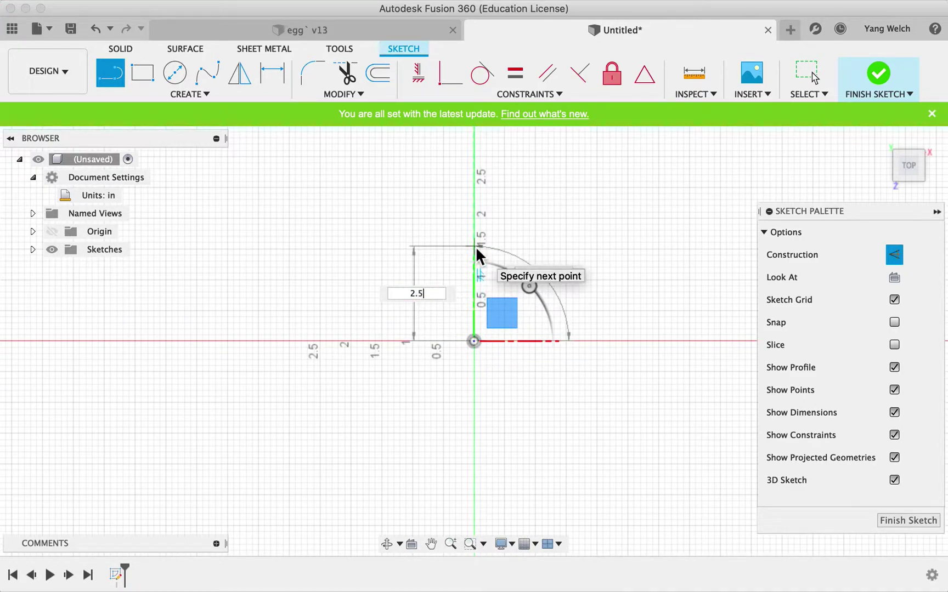
{"action": "key", "text": "Return"}
{"action": "key", "text": "Escape"}
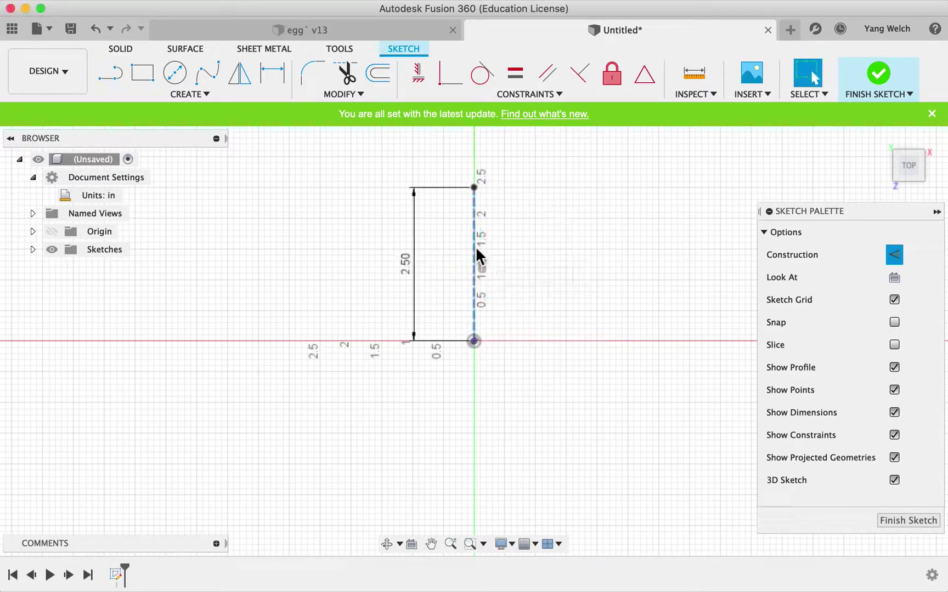
{"action": "left_click_drag", "start_coordinate": [475, 340], "coordinate": [264, 237]}
{"action": "left_click", "coordinate": [274, 202]}
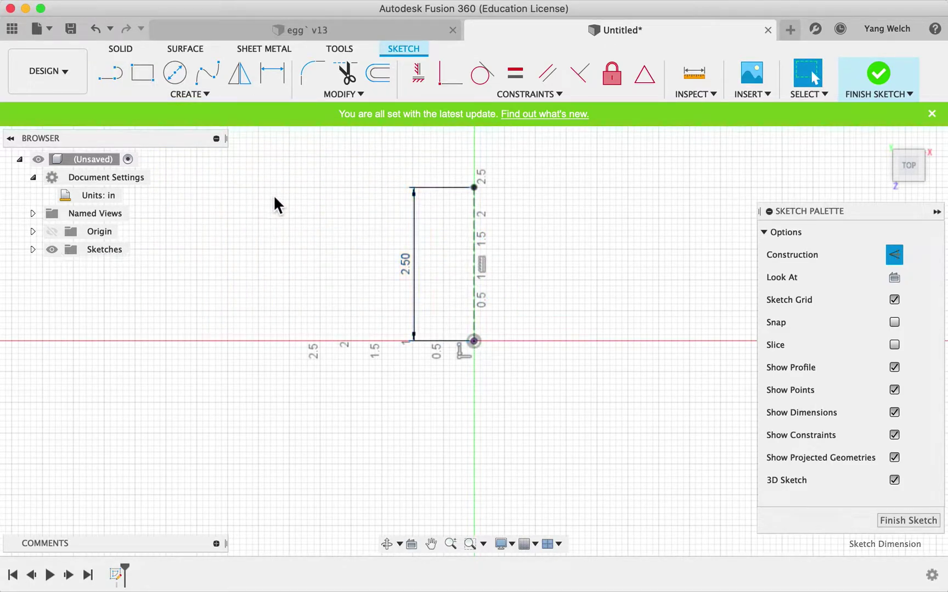
Step: Draw a 1.75 in horizontal construction line from the origin along the positive X axis
{"action": "left_click", "coordinate": [113, 76]}
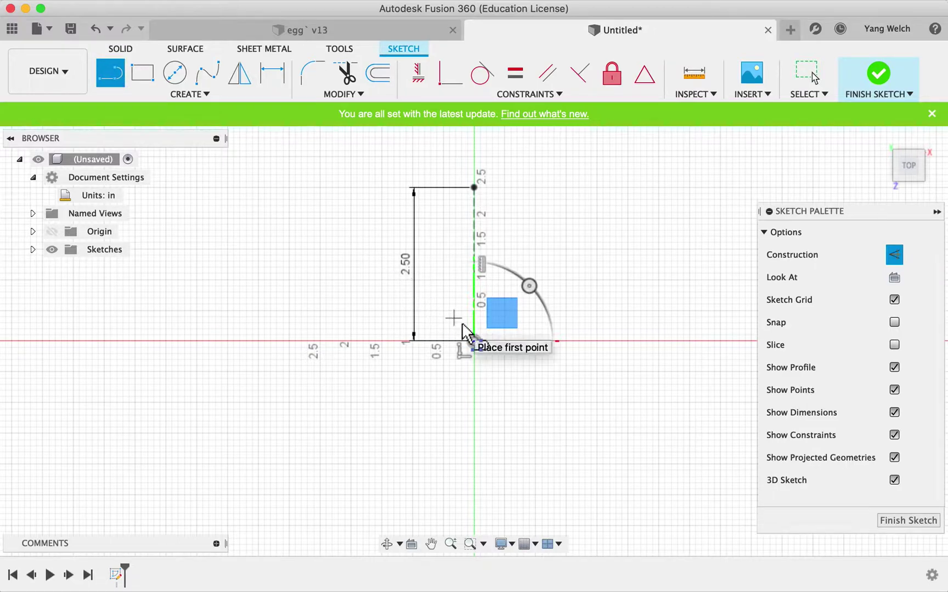
{"action": "left_click", "coordinate": [474, 341]}
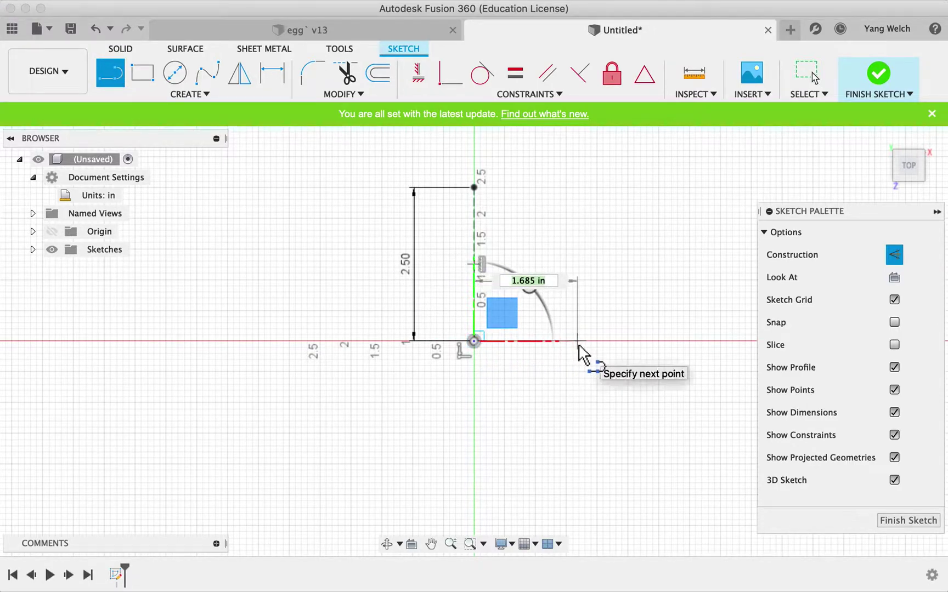
{"action": "type", "text": "1.75"}
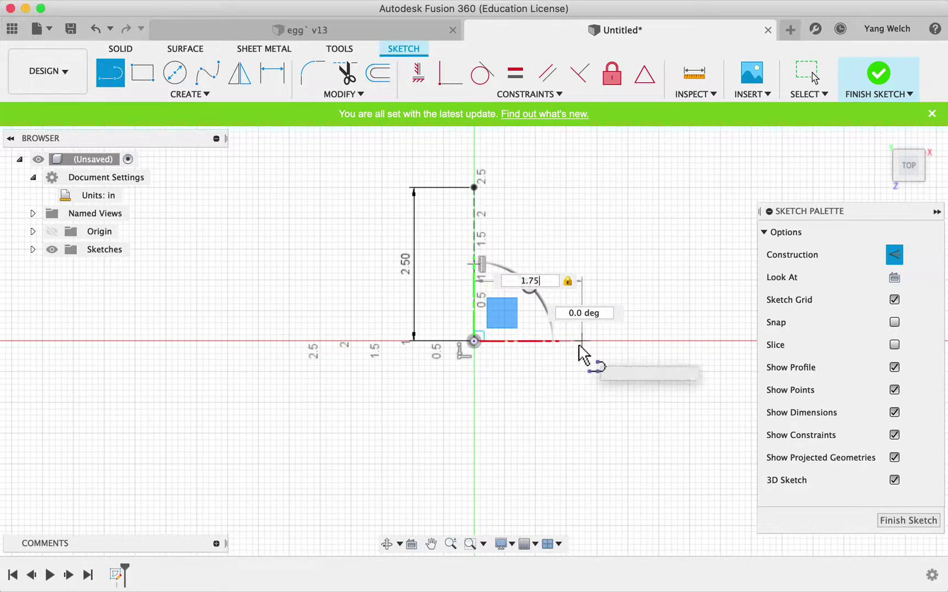
{"action": "key", "text": "Return"}
{"action": "key", "text": "Escape"}
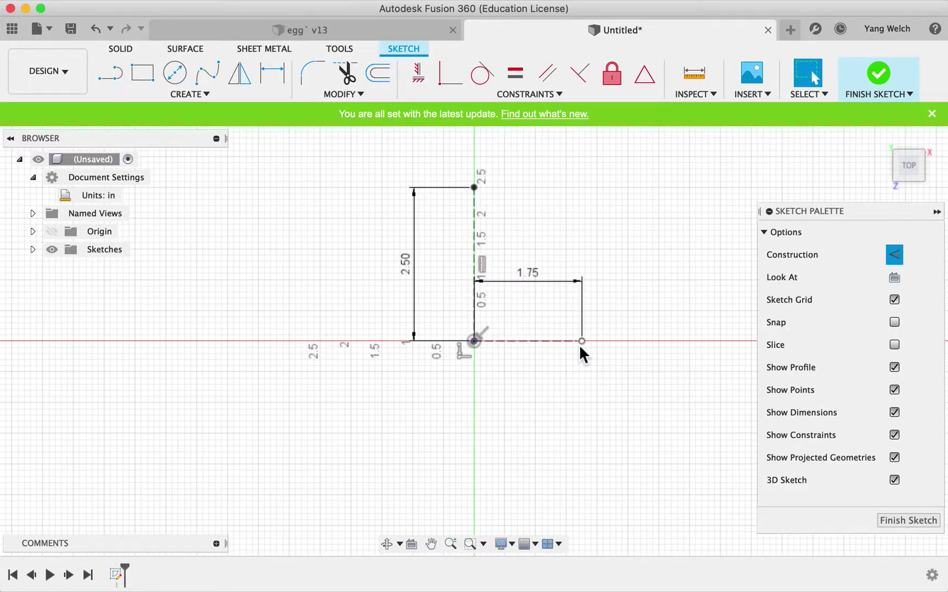
Step: Try to apply a midpoint constraint between the horizontal and vertical construction lines while they share the origin
{"action": "left_click", "coordinate": [533, 342]}
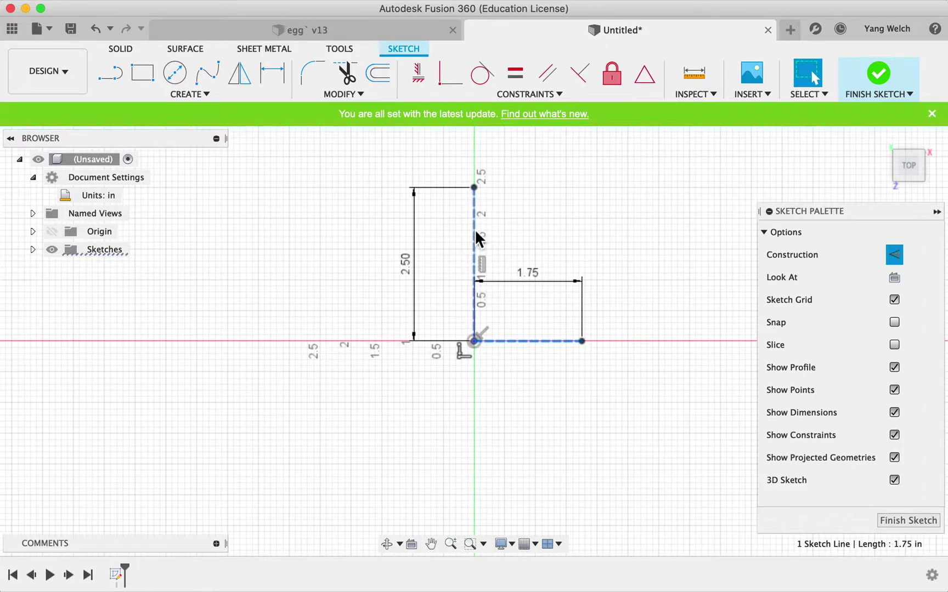
{"action": "right_click", "coordinate": [557, 100]}
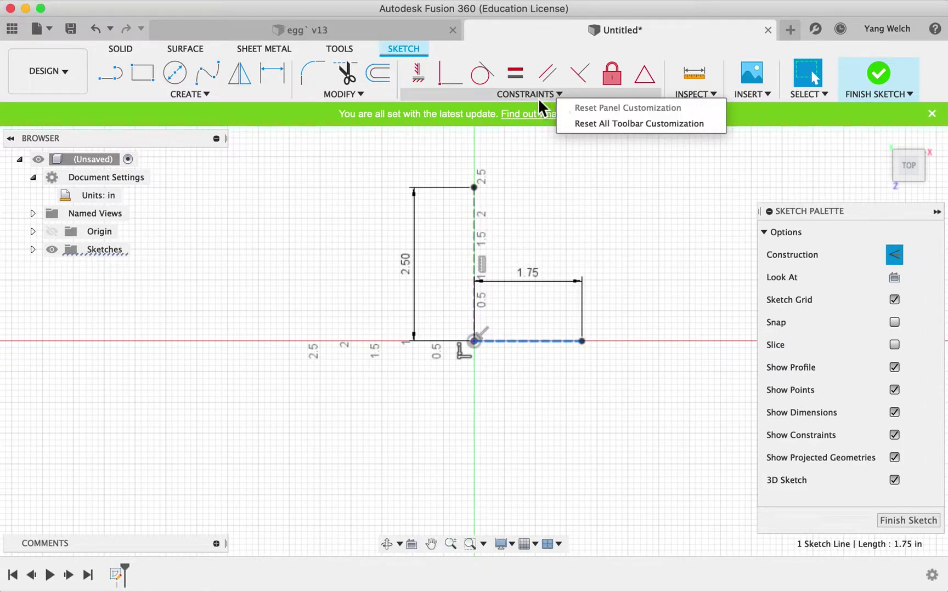
{"action": "left_click", "coordinate": [536, 98]}
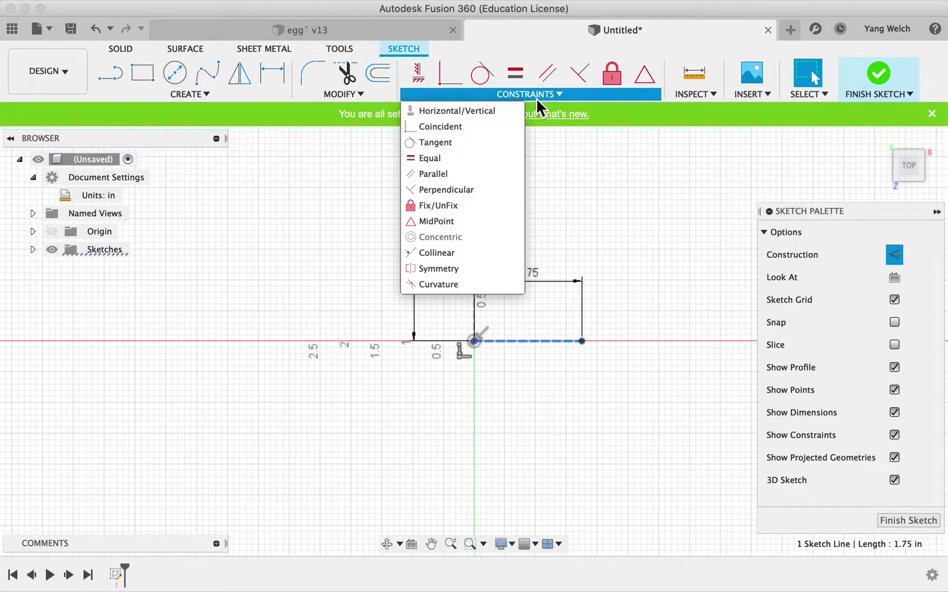
{"action": "left_click", "coordinate": [460, 221]}
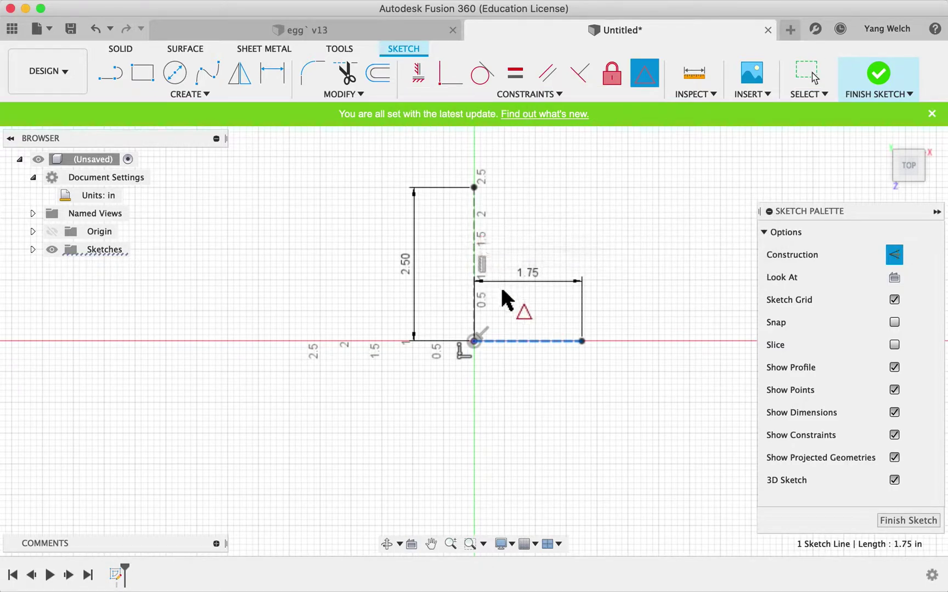
{"action": "left_click", "coordinate": [520, 342]}
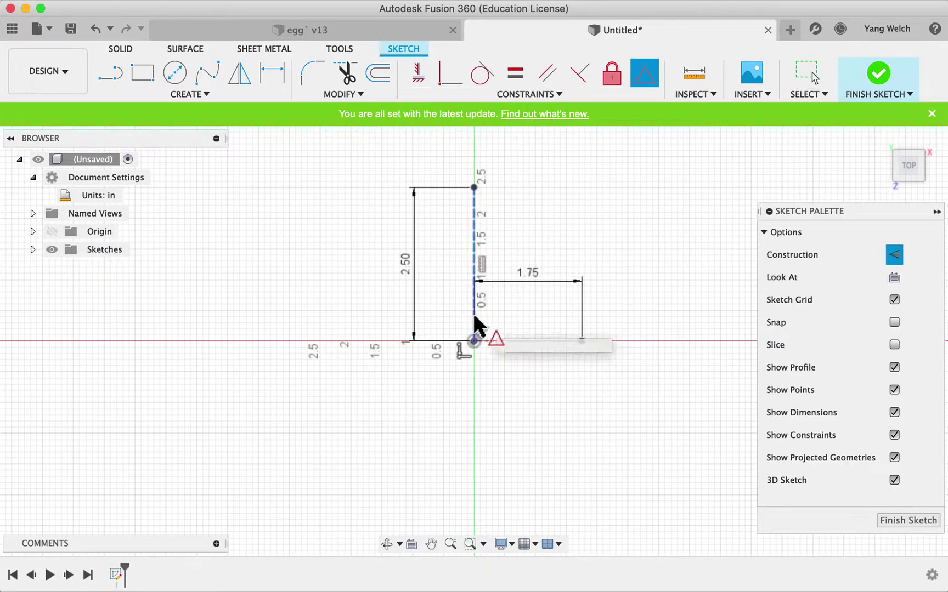
{"action": "left_click", "coordinate": [475, 328]}
{"action": "left_click", "coordinate": [518, 342]}
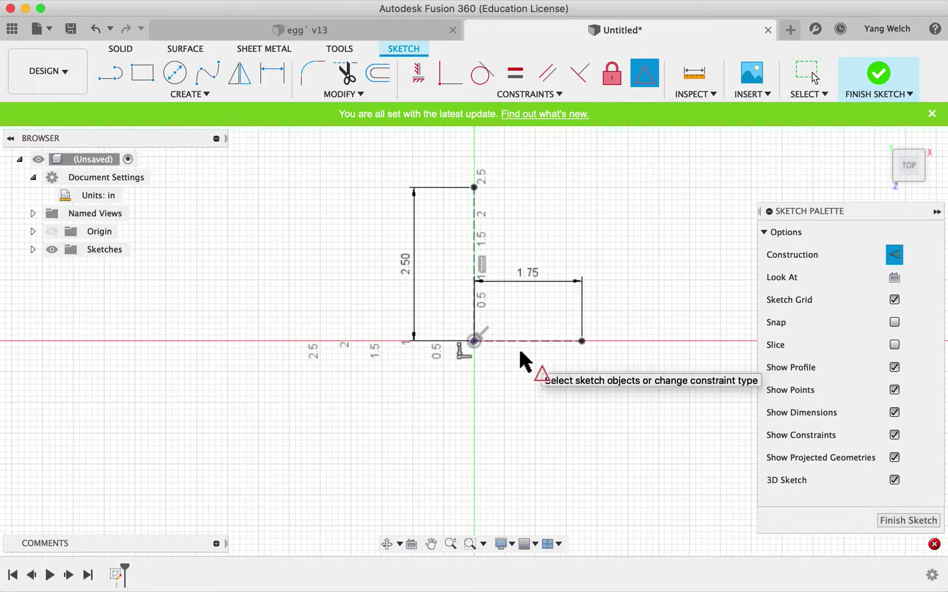
{"action": "left_click", "coordinate": [582, 341]}
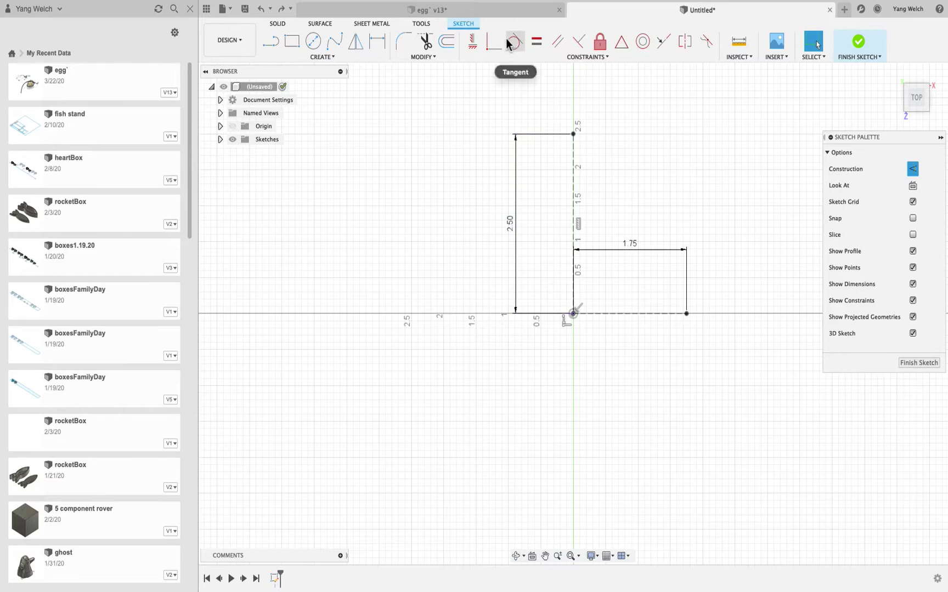
Step: Delete the coincident constraint at the origin and move the horizontal construction line up and -0.80 in along X, across the vertical line
{"action": "right_click", "coordinate": [566, 327]}
{"action": "left_click", "coordinate": [530, 318]}
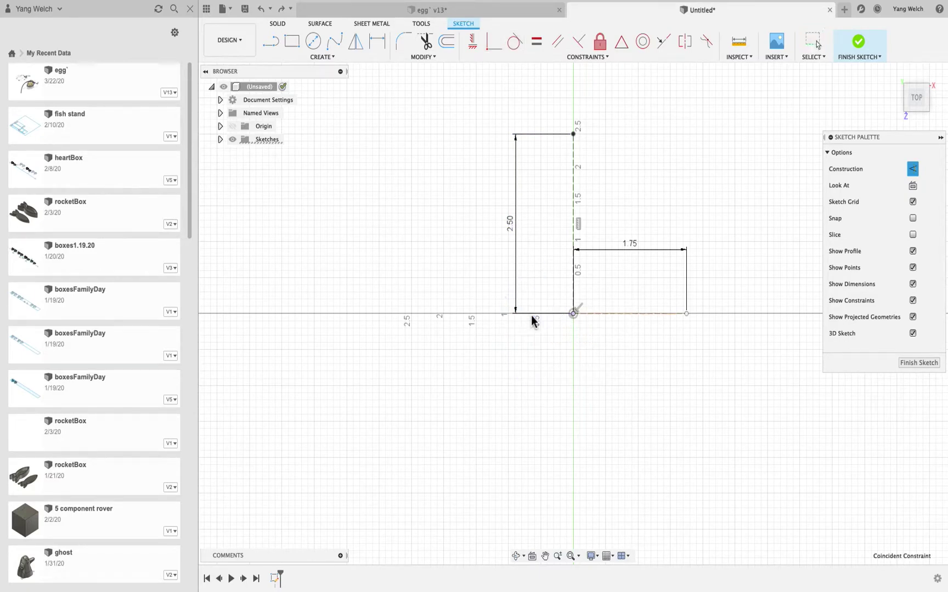
{"action": "left_click", "coordinate": [614, 316]}
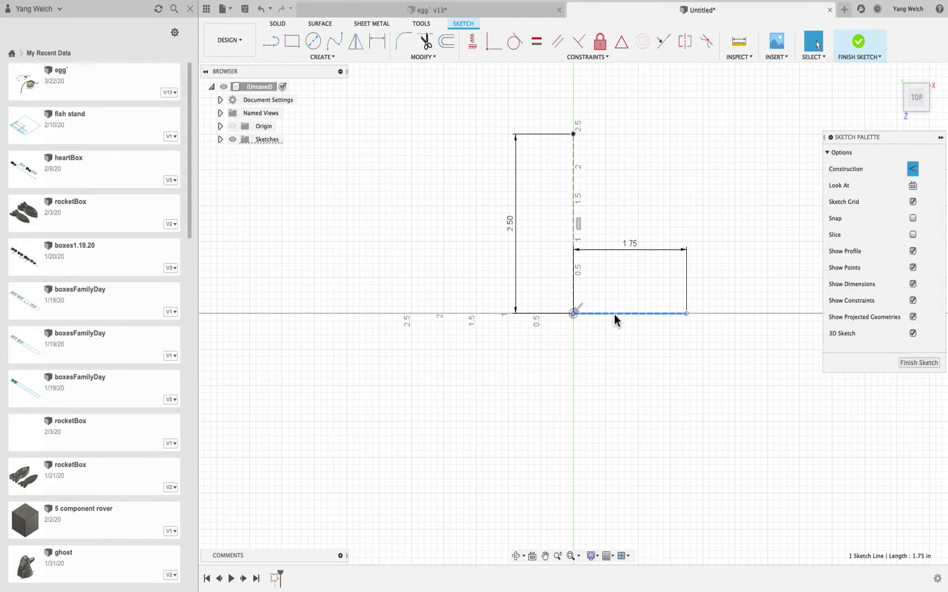
{"action": "right_click", "coordinate": [624, 320]}
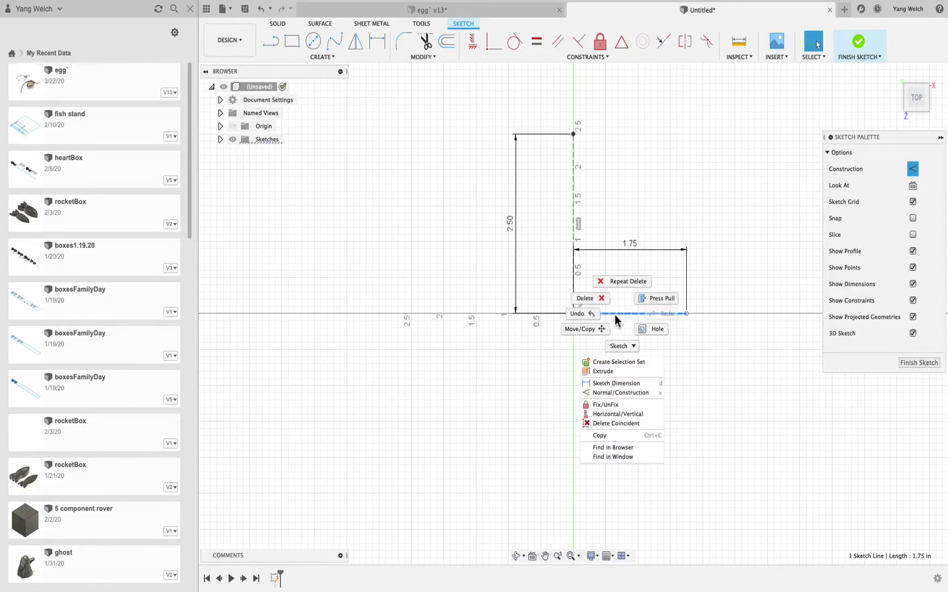
{"action": "left_click", "coordinate": [581, 329]}
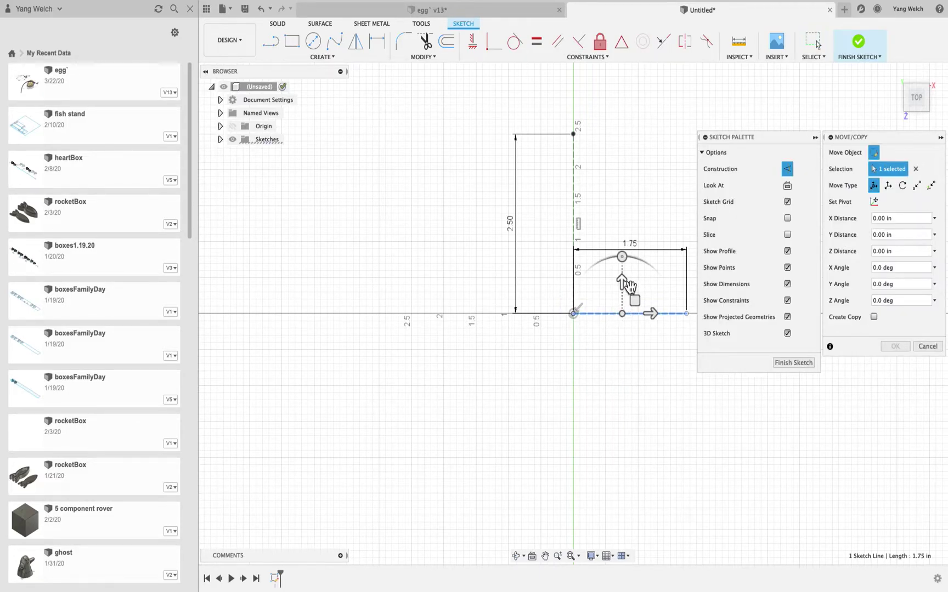
{"action": "mouse_move", "coordinate": [622, 282]}
{"action": "left_mouse_down"}
{"action": "mouse_move", "coordinate": [616, 230]}
{"action": "mouse_move", "coordinate": [634, 255]}
{"action": "mouse_move", "coordinate": [601, 258]}
{"action": "left_mouse_up"}
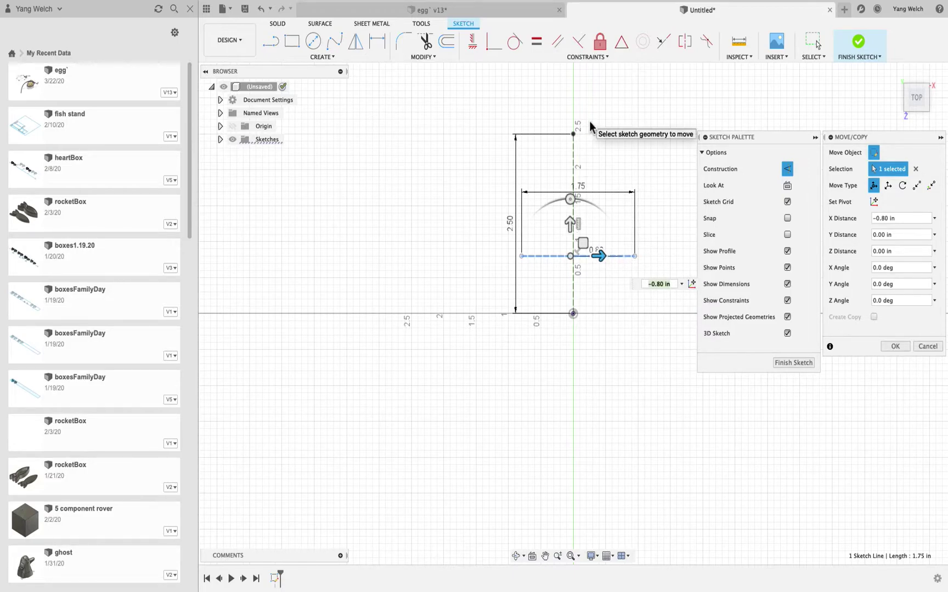
Step: Apply a midpoint constraint between the vertical and horizontal construction lines so they cross at their centers
{"action": "left_click", "coordinate": [571, 57]}
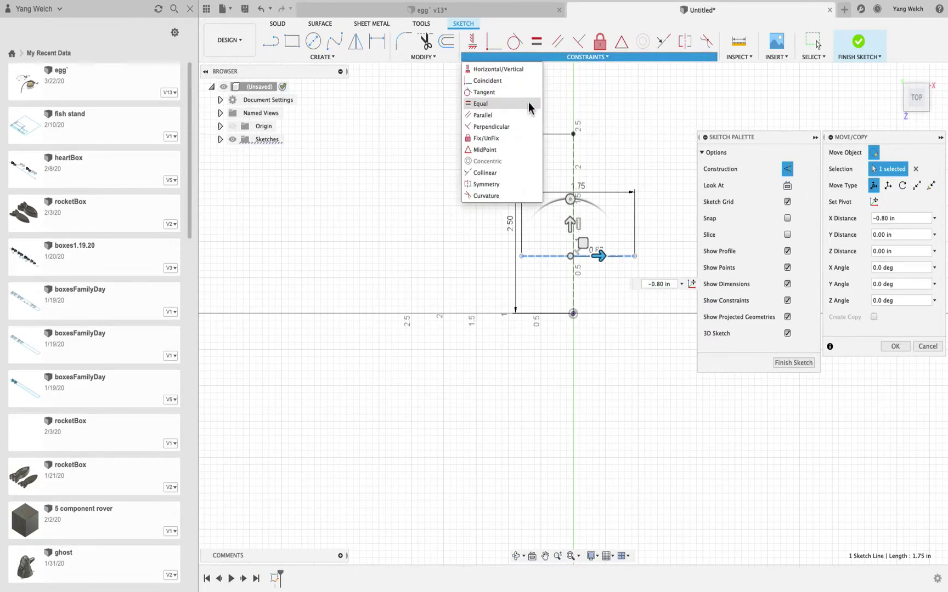
{"action": "left_click", "coordinate": [514, 149]}
{"action": "left_click", "coordinate": [575, 182]}
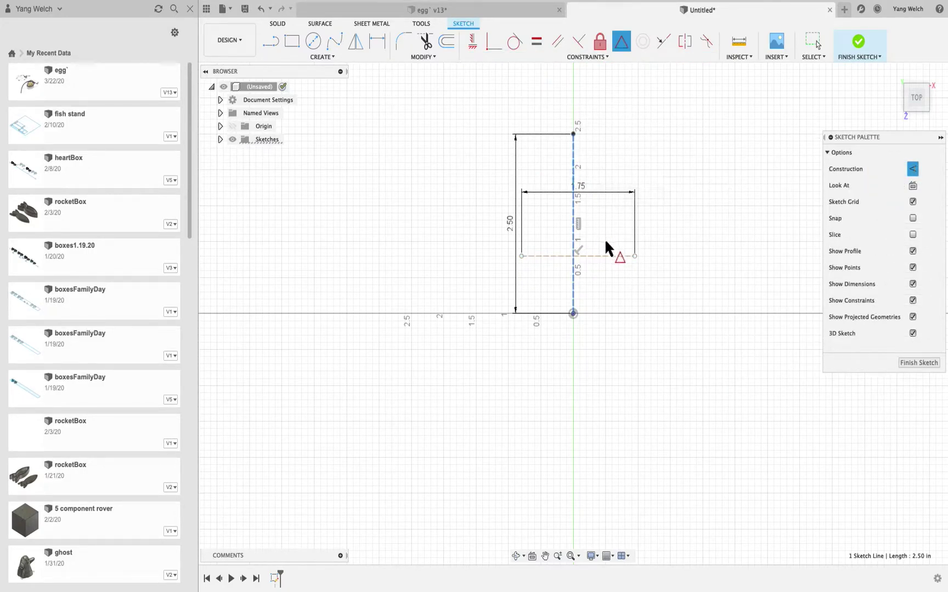
{"action": "left_click", "coordinate": [603, 255]}
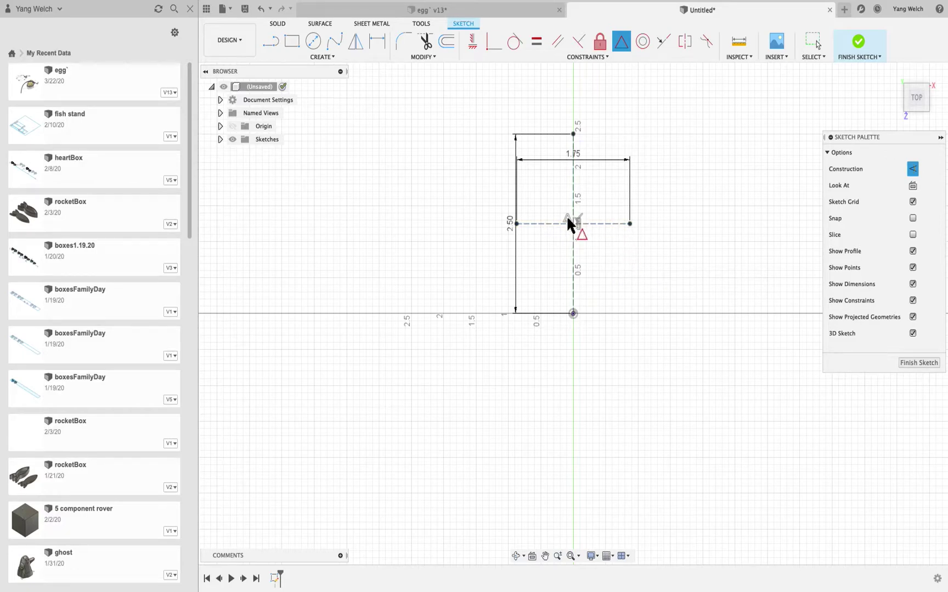
Step: Try to move the horizontal construction line -0.20 in along Y, down the vertical line
{"action": "right_click", "coordinate": [587, 224]}
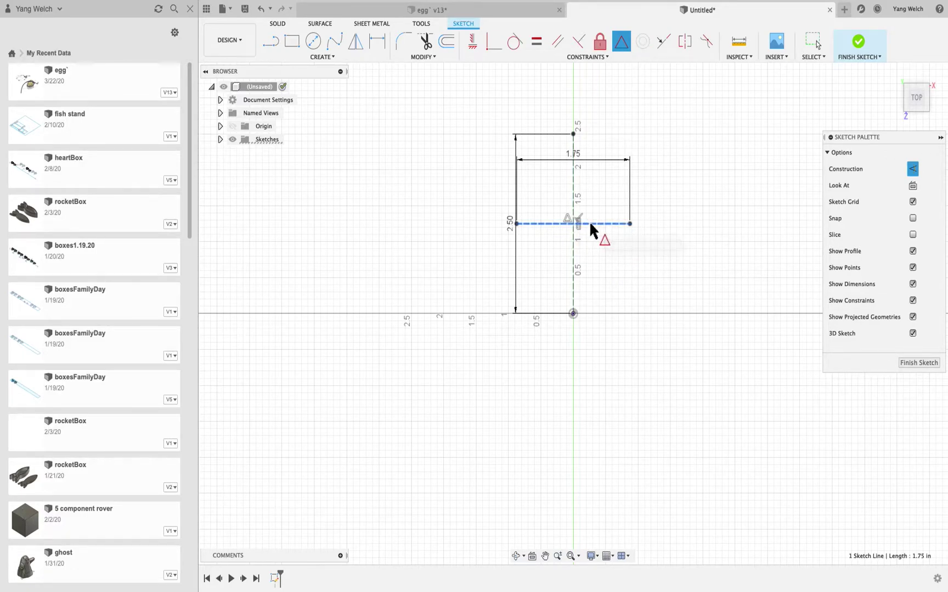
{"action": "left_click", "coordinate": [566, 240]}
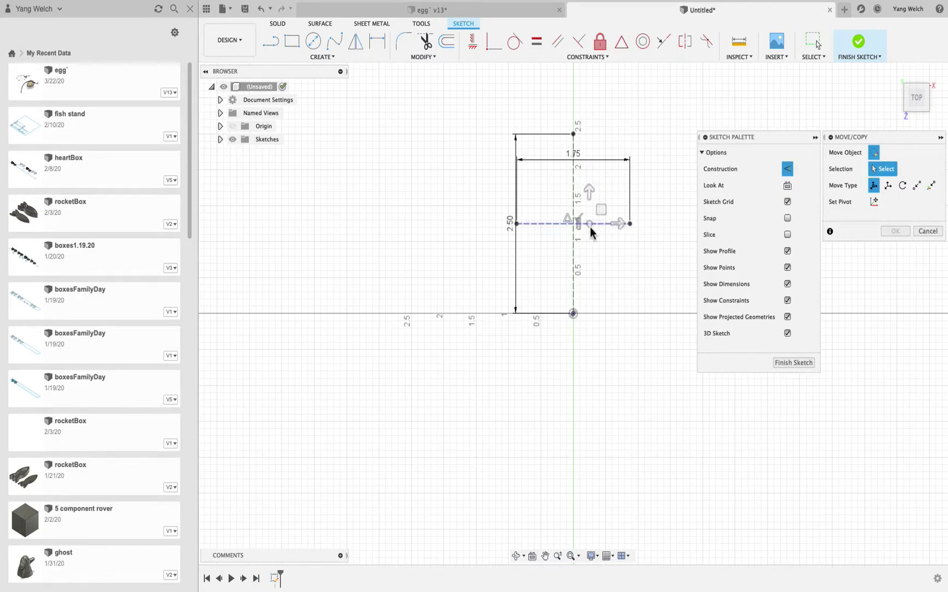
{"action": "left_click", "coordinate": [590, 201]}
{"action": "left_click", "coordinate": [595, 223]}
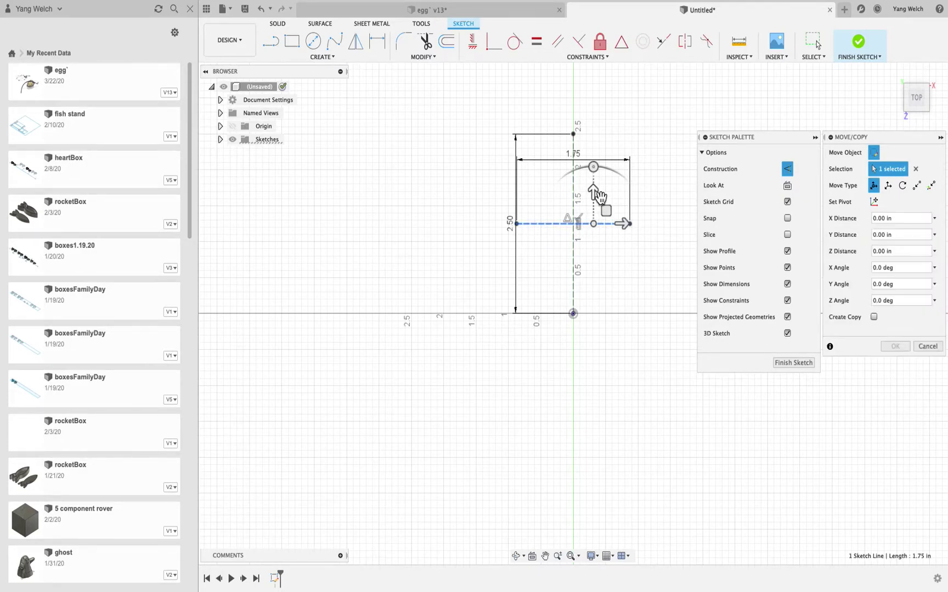
{"action": "left_click_drag", "start_coordinate": [595, 203], "coordinate": [598, 209]}
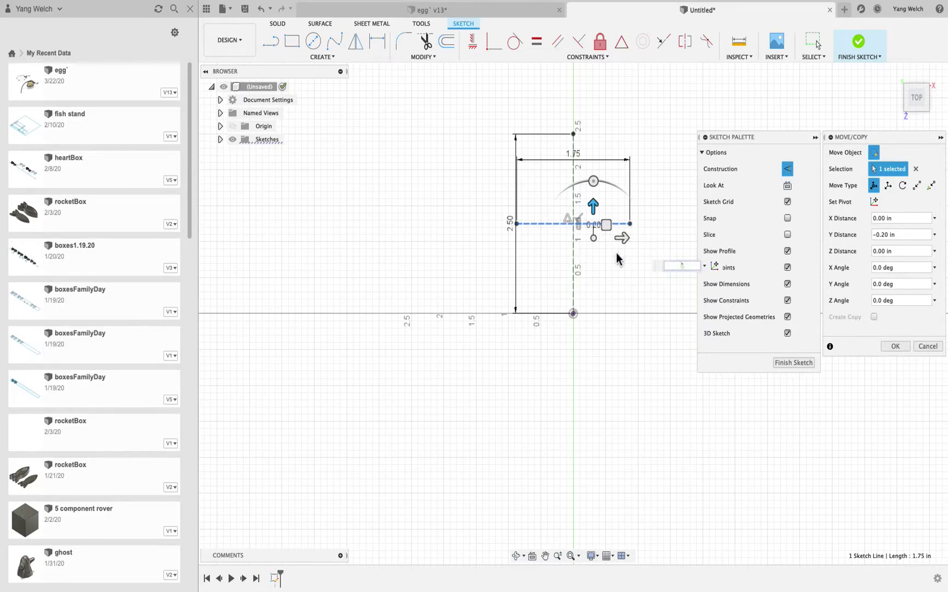
{"action": "left_click", "coordinate": [898, 350]}
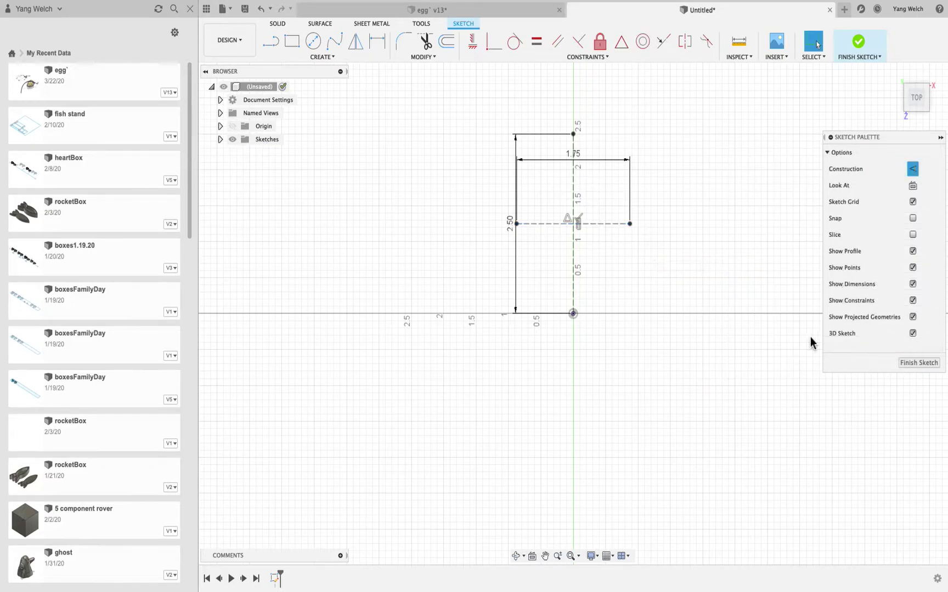
Step: Delete the midpoint constraint and move the horizontal construction line -0.40 in along Y, down the vertical line
{"action": "right_click", "coordinate": [569, 215]}
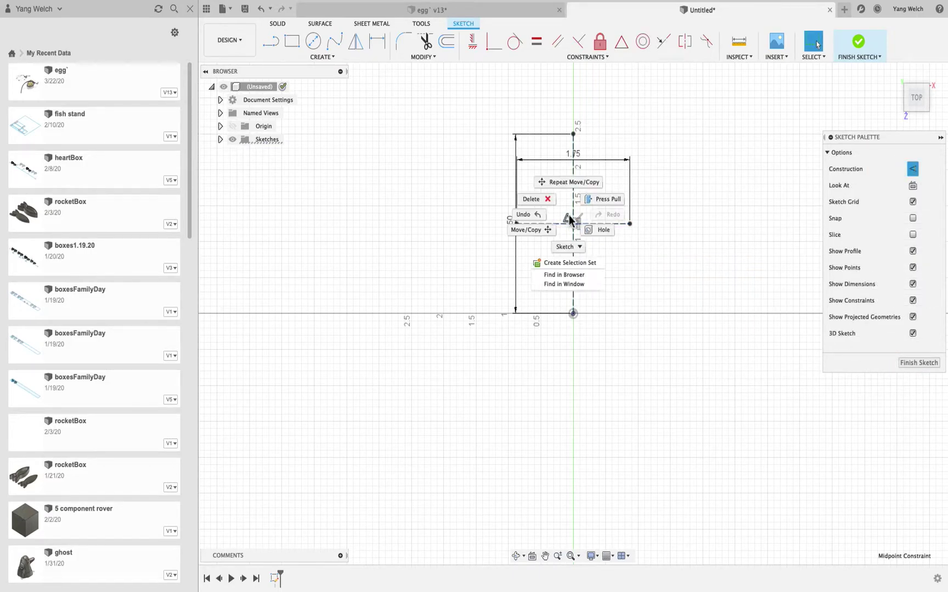
{"action": "left_click", "coordinate": [529, 205]}
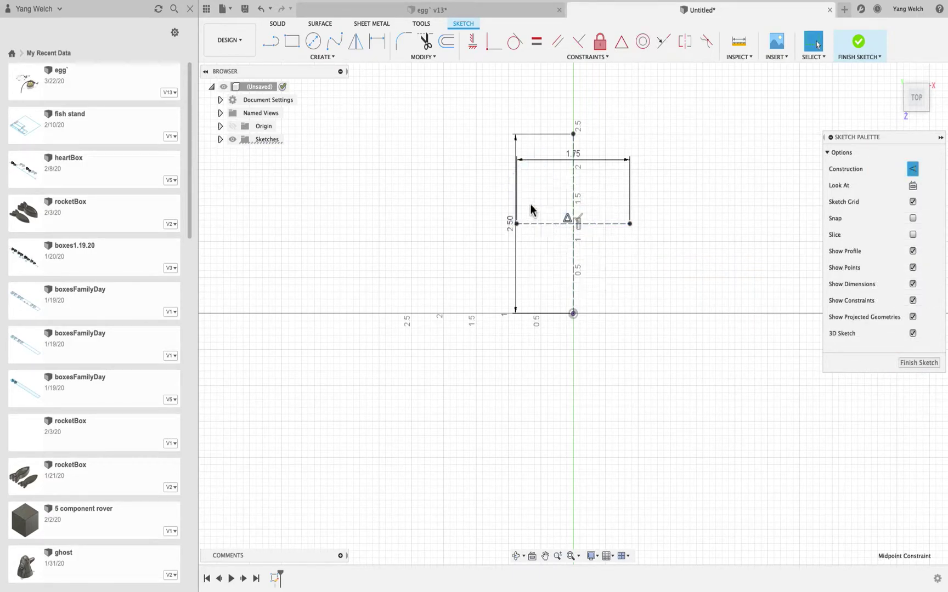
{"action": "left_click", "coordinate": [590, 223]}
{"action": "right_click", "coordinate": [590, 225]}
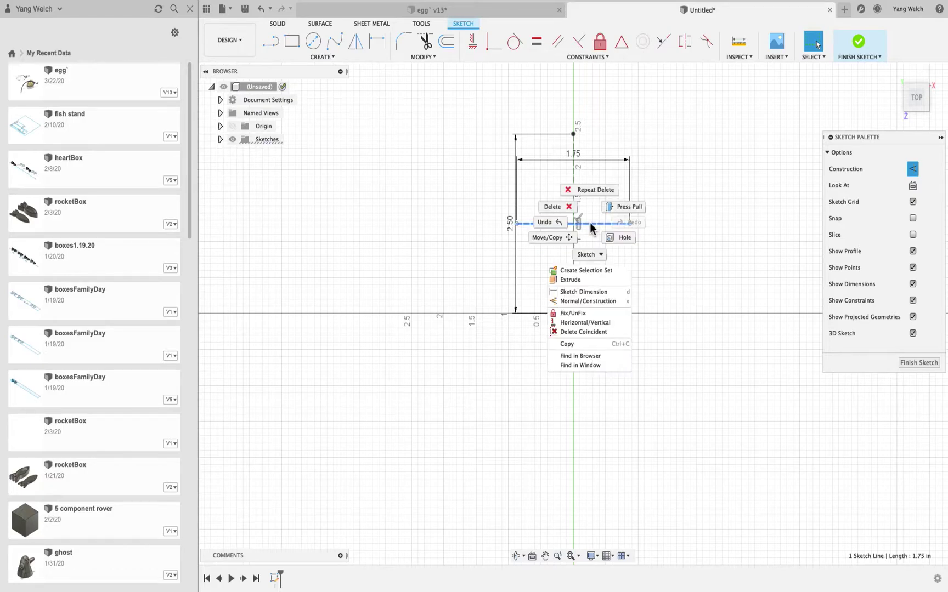
{"action": "left_click", "coordinate": [548, 238]}
{"action": "left_click_drag", "start_coordinate": [594, 195], "coordinate": [589, 213]}
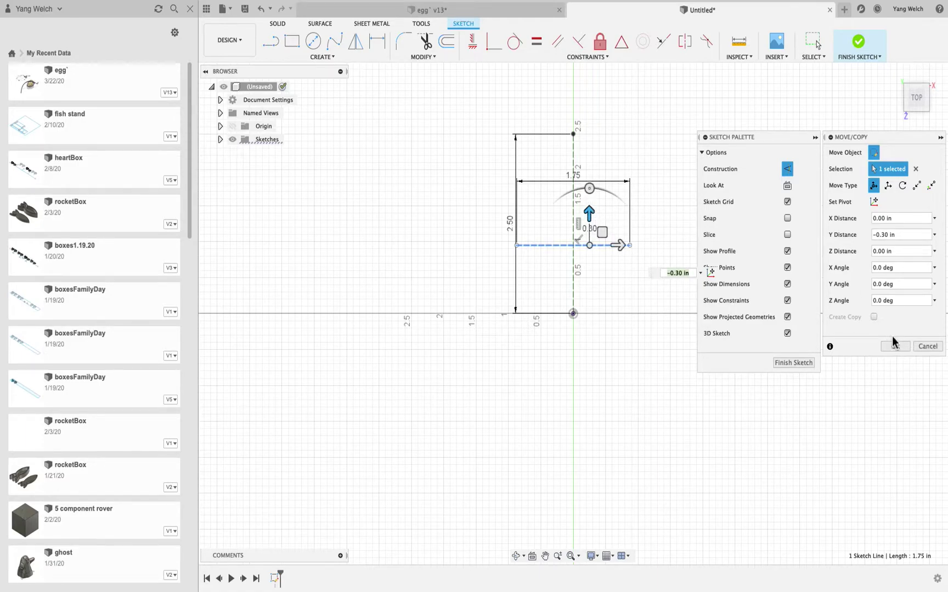
{"action": "left_click_drag", "start_coordinate": [597, 216], "coordinate": [597, 222]}
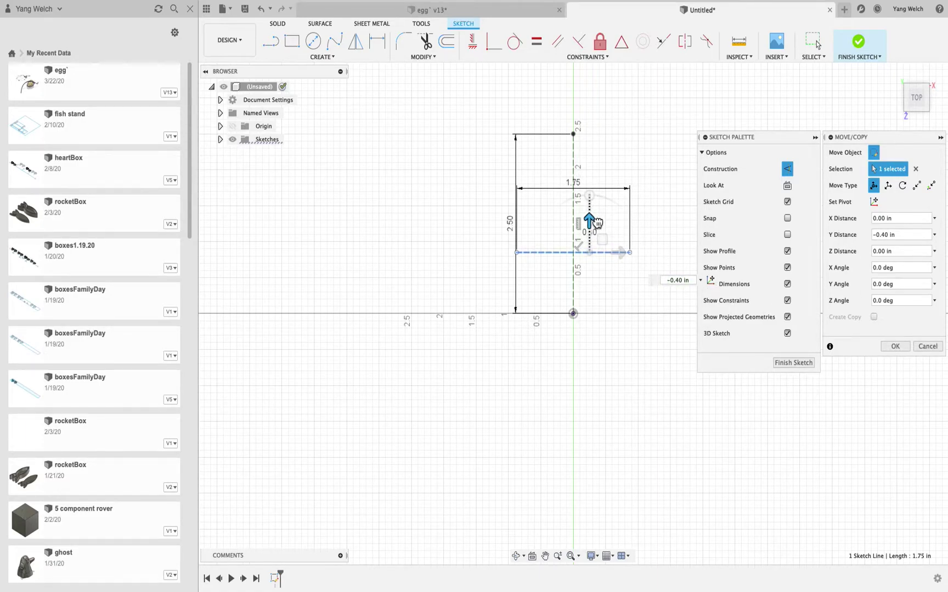
{"action": "left_click", "coordinate": [896, 346]}
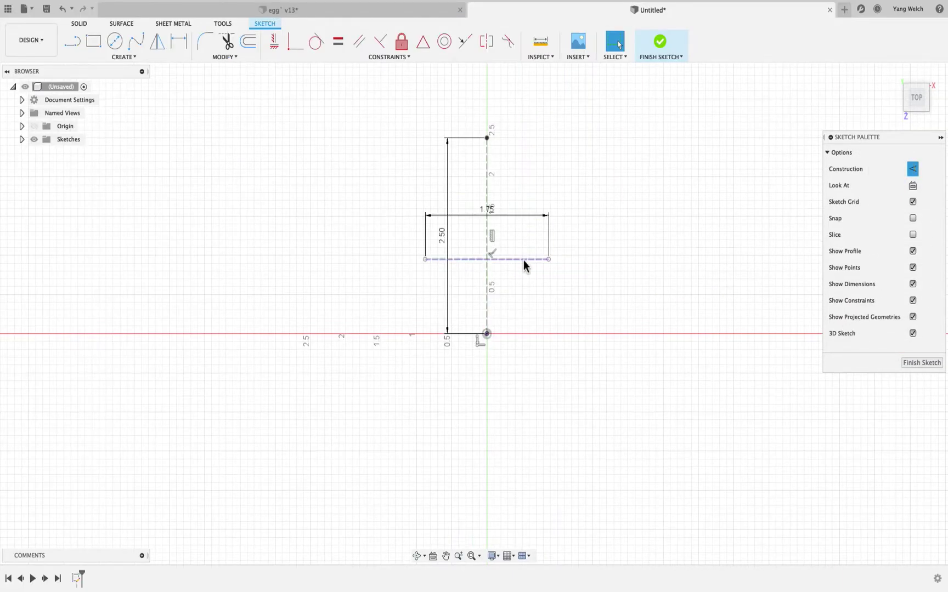
{"action": "left_click", "coordinate": [489, 181]}
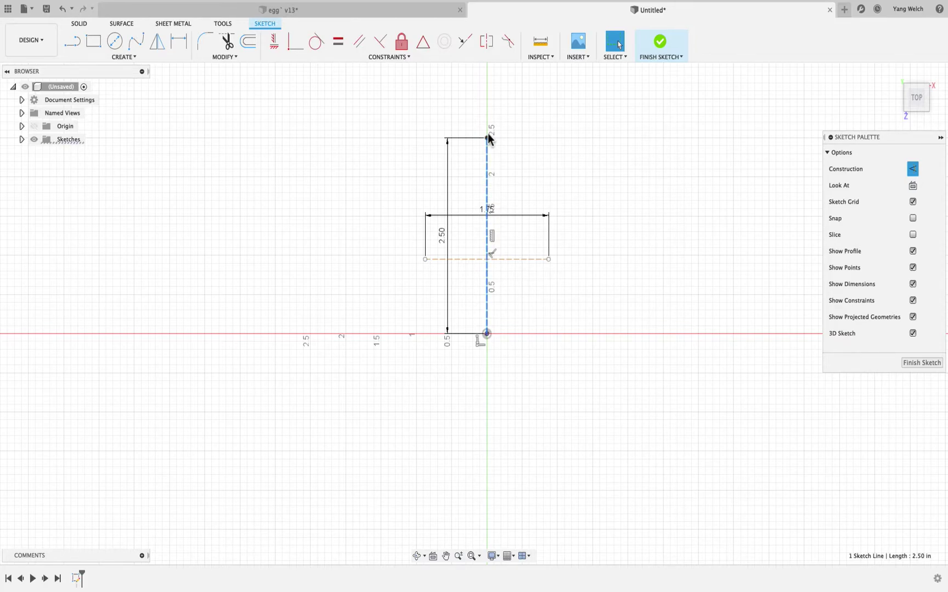
{"action": "left_click", "coordinate": [487, 139]}
{"action": "left_click", "coordinate": [488, 172]}
{"action": "right_click", "coordinate": [487, 144]}
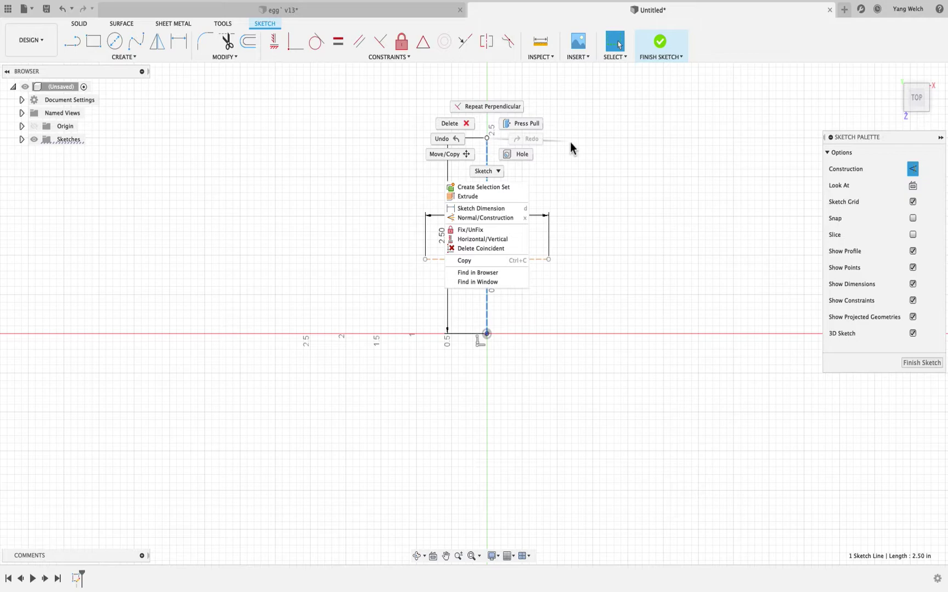
{"action": "key", "text": "Escape"}
{"action": "left_click", "coordinate": [541, 56]}
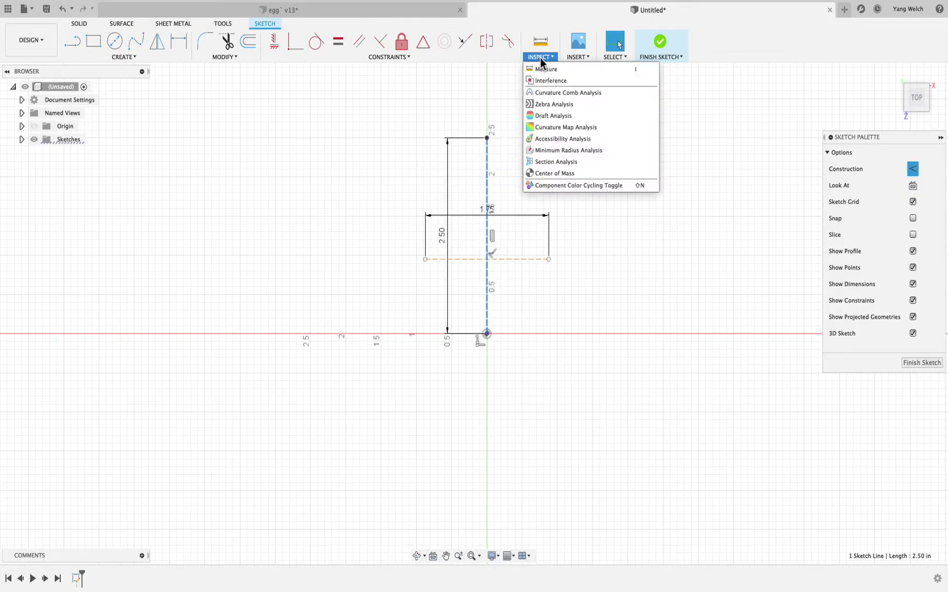
{"action": "key", "text": "d"}
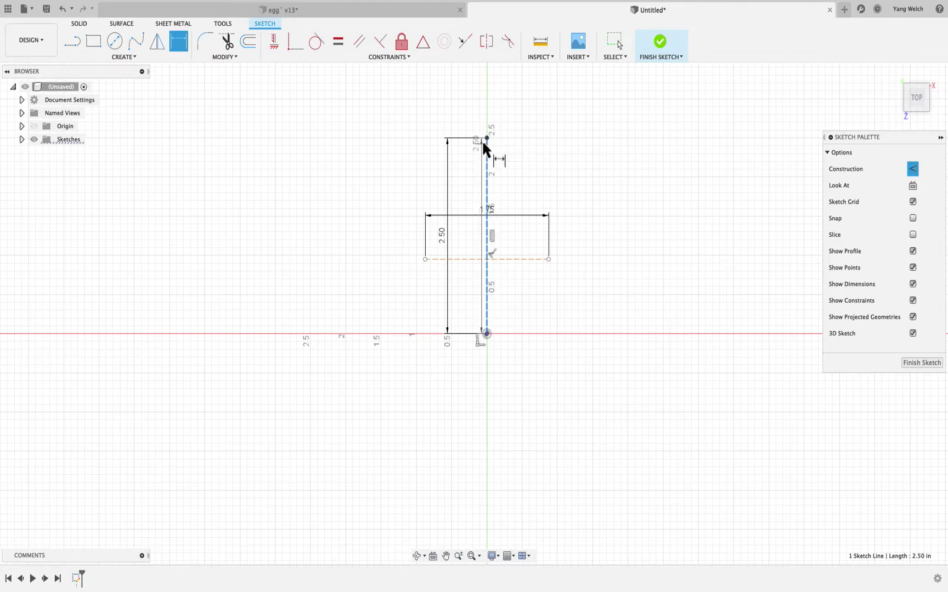
{"action": "left_click", "coordinate": [487, 334]}
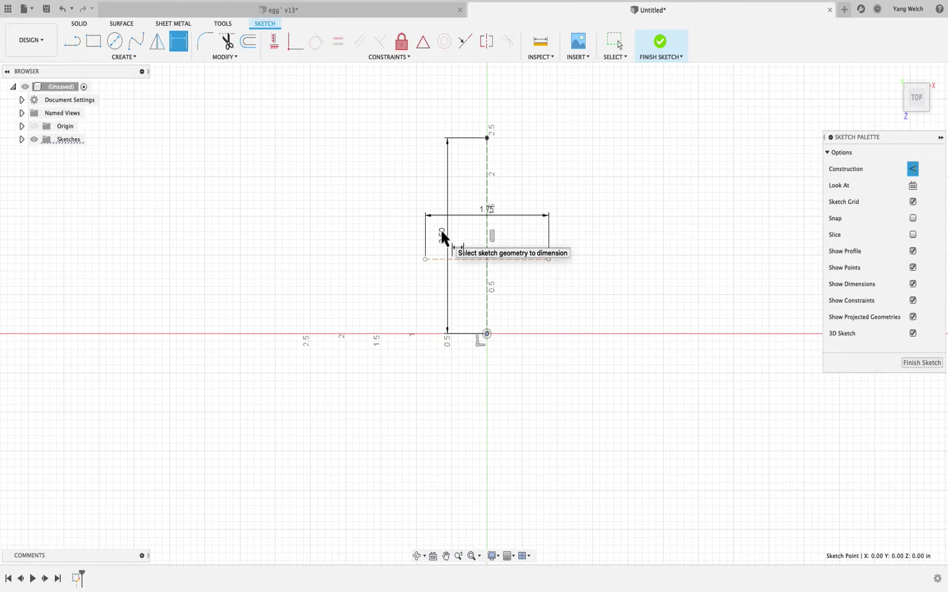
{"action": "left_click", "coordinate": [442, 243]}
{"action": "key", "text": "Escape"}
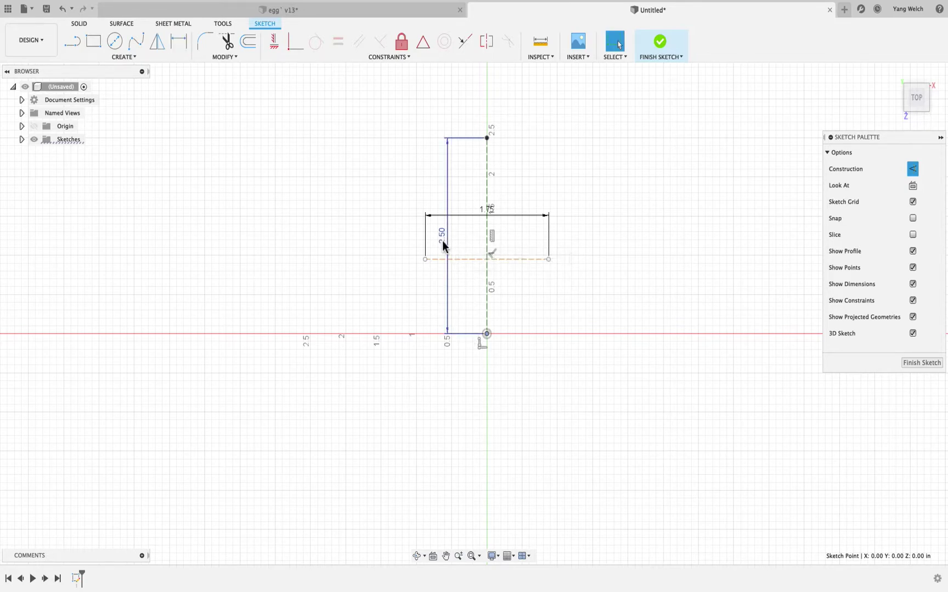
Step: Set the vertical construction line's length dimension to 2.365 in
{"action": "double_click", "coordinate": [442, 240]}
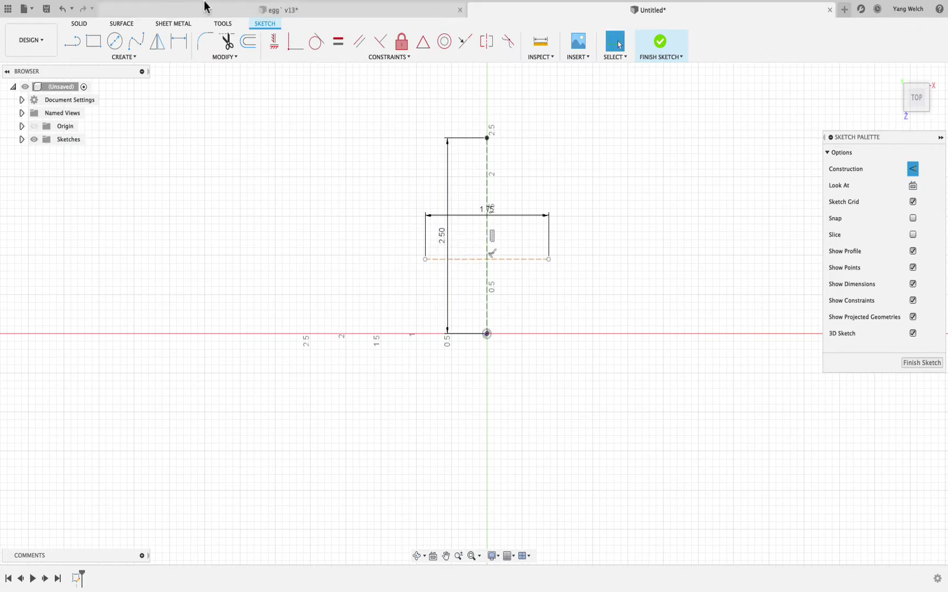
{"action": "mouse_move", "coordinate": [39, 25]}
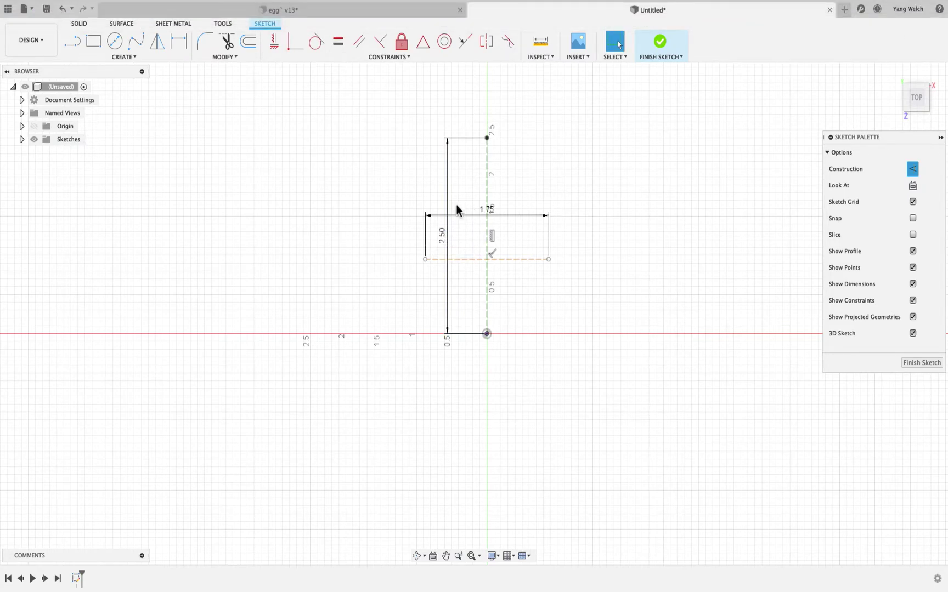
{"action": "double_click", "coordinate": [442, 237]}
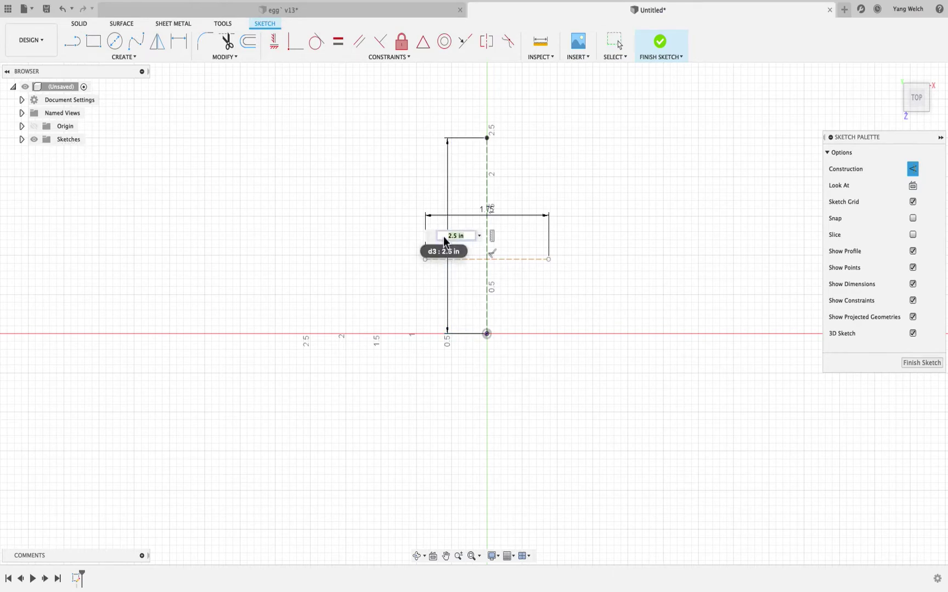
{"action": "type", "text": "2"}
{"action": "key", "text": "Return"}
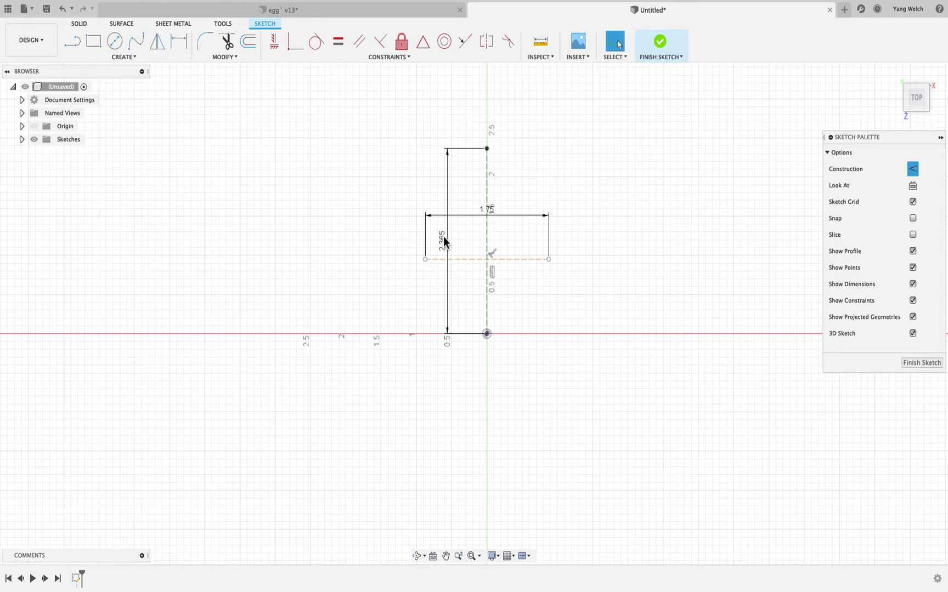
Step: Move the horizontal construction line -0.10 in along Y, closer to the origin
{"action": "left_click", "coordinate": [525, 260]}
{"action": "right_click", "coordinate": [525, 263]}
{"action": "left_click", "coordinate": [494, 279]}
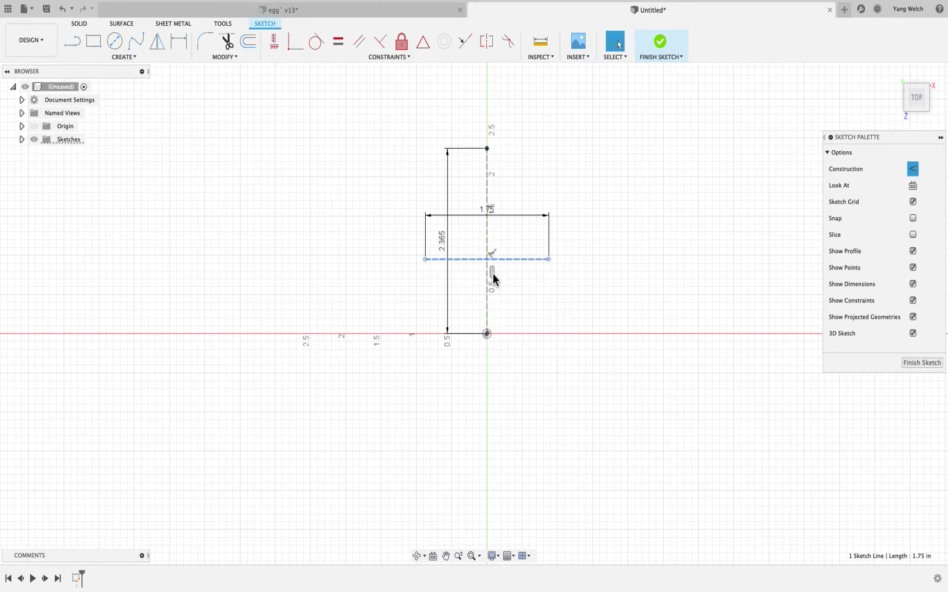
{"action": "left_click_drag", "start_coordinate": [527, 234], "coordinate": [527, 237]}
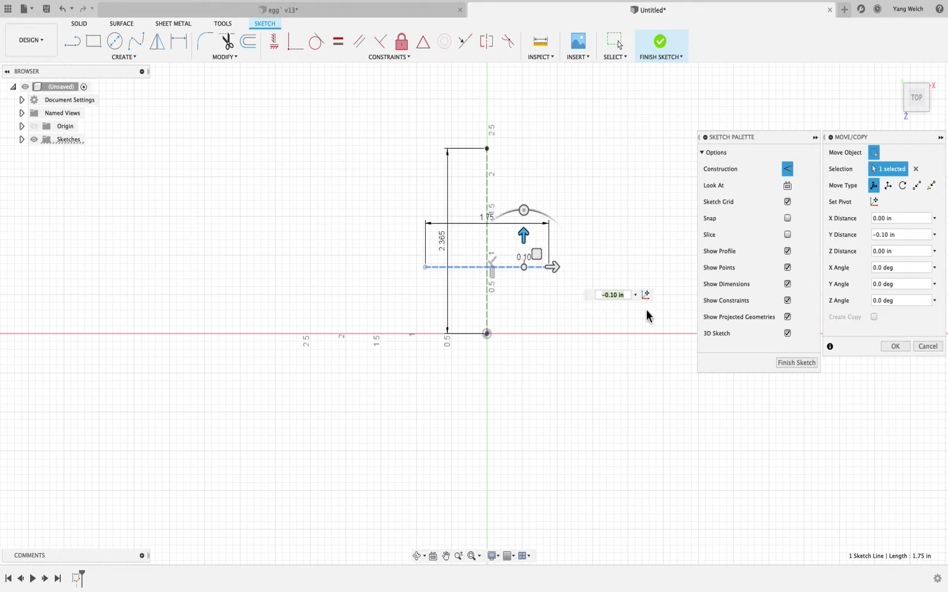
{"action": "left_click", "coordinate": [893, 347]}
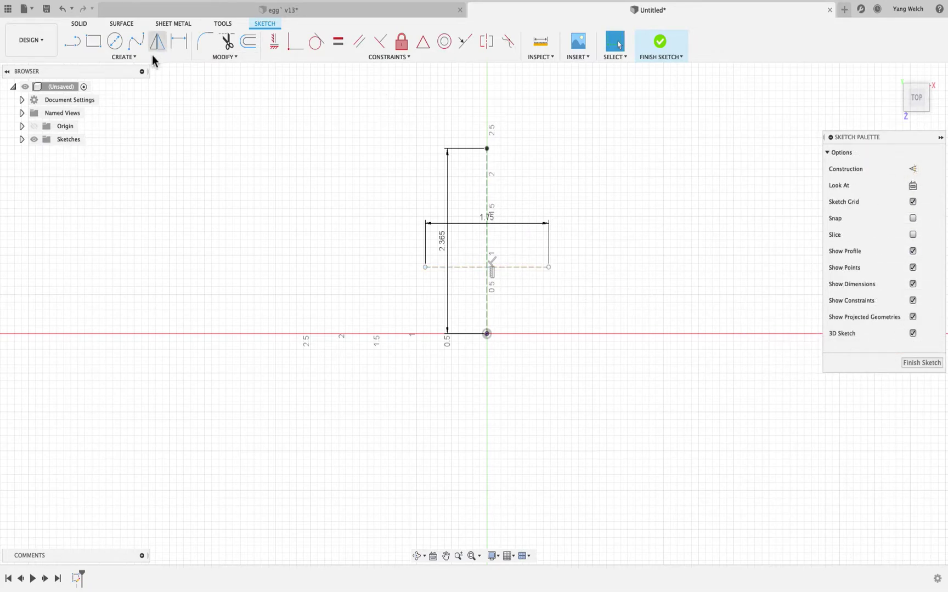
Step: Draw a non-construction fit point spline from the vertical line's upper endpoint through the horizontal line's right endpoint to the origin
{"action": "left_click", "coordinate": [142, 46]}
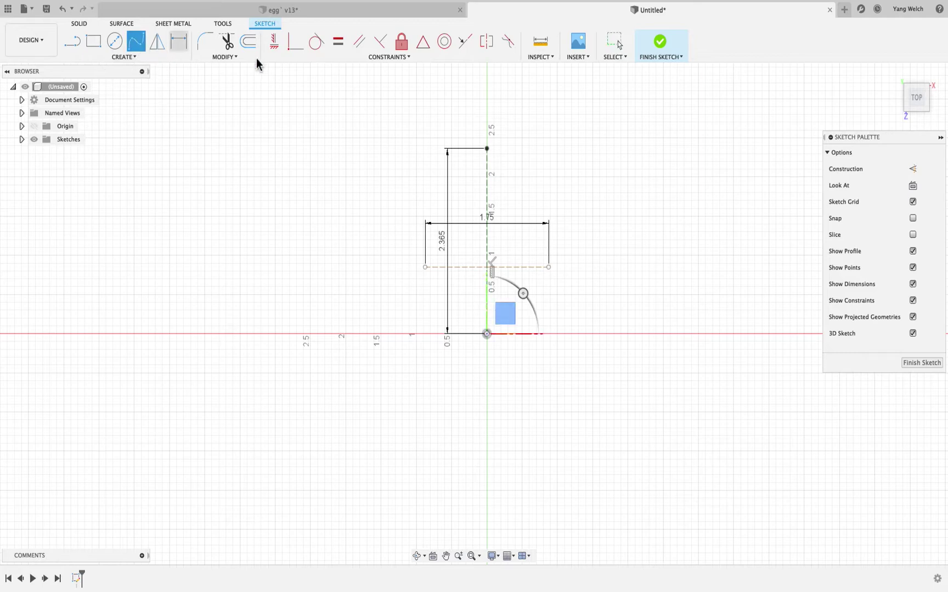
{"action": "left_click", "coordinate": [487, 149]}
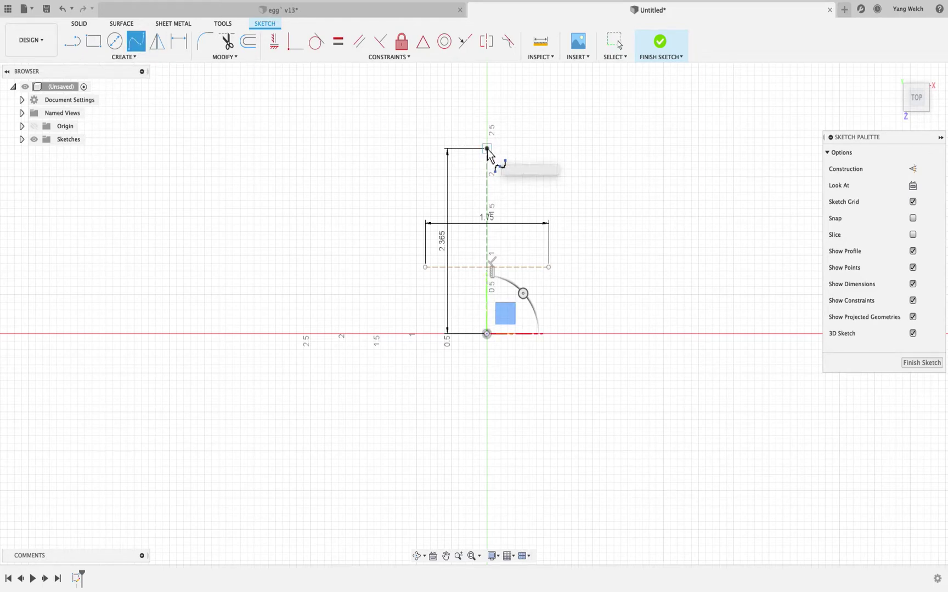
{"action": "left_click", "coordinate": [548, 268]}
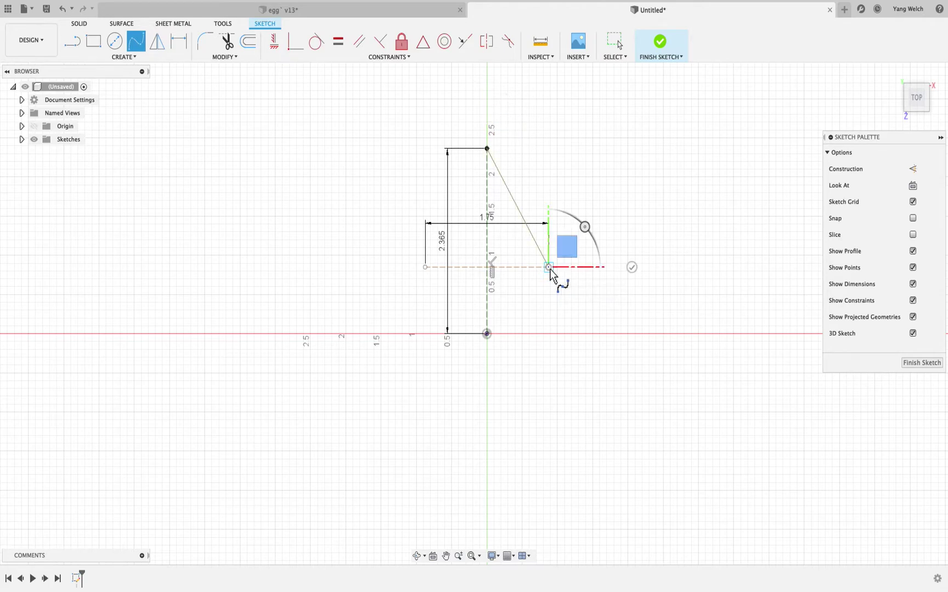
{"action": "left_click", "coordinate": [486, 335]}
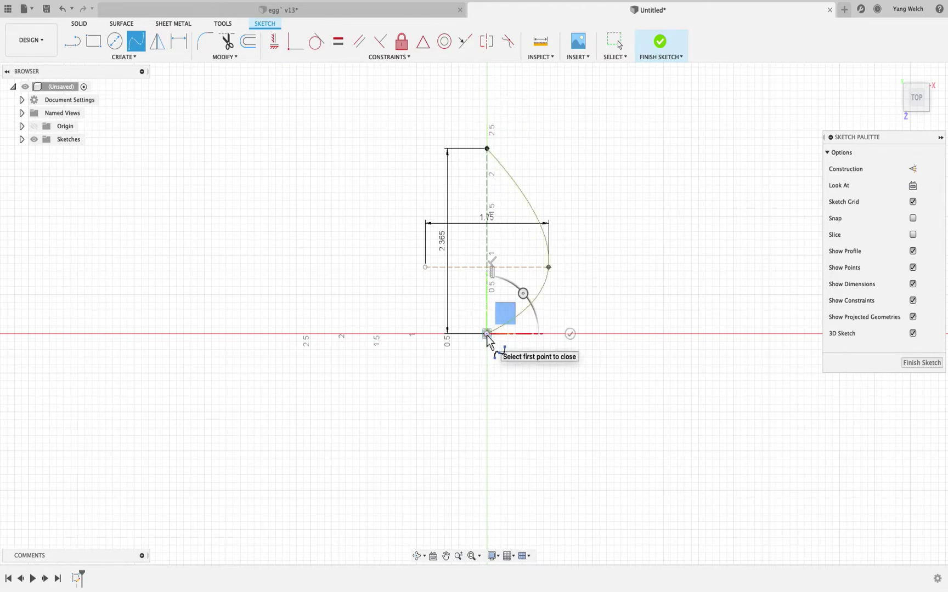
{"action": "left_click", "coordinate": [571, 336]}
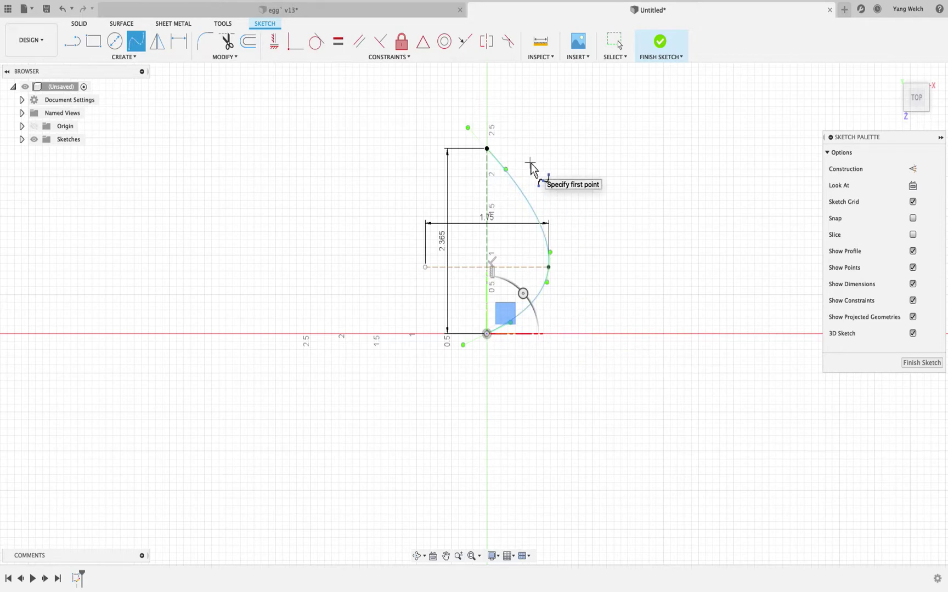
{"action": "key", "text": "Escape"}
Step: Adjust the spline's upper tangent handle to nearly horizontal to round the half-egg curve, and finish the sketch
{"action": "left_click", "coordinate": [508, 172]}
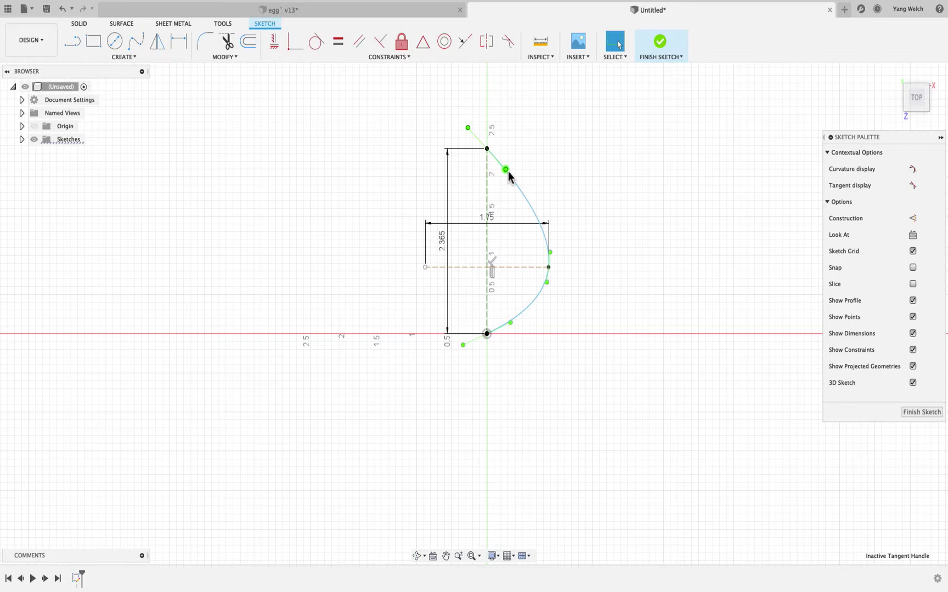
{"action": "left_click_drag", "start_coordinate": [506, 170], "coordinate": [502, 154]}
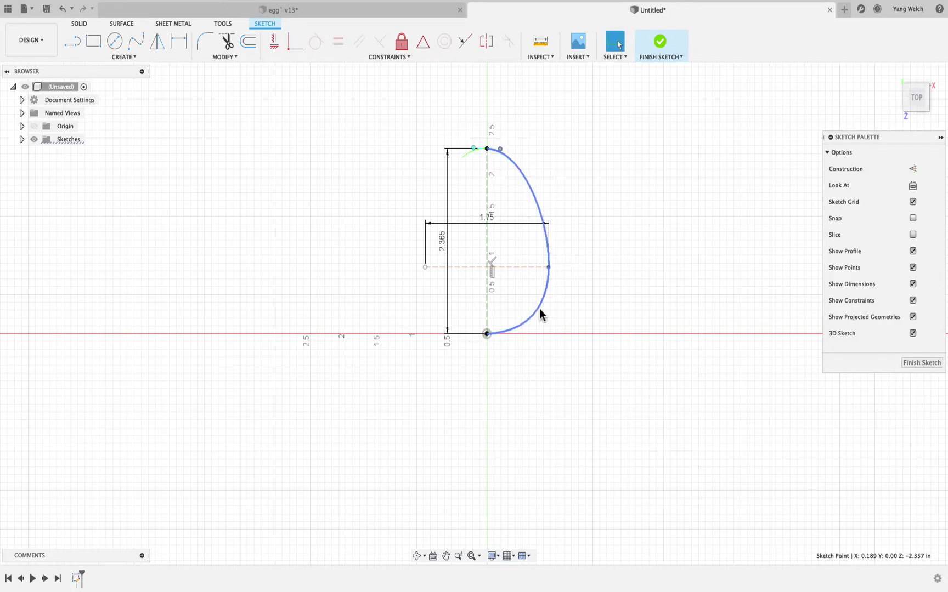
{"action": "left_click", "coordinate": [523, 328]}
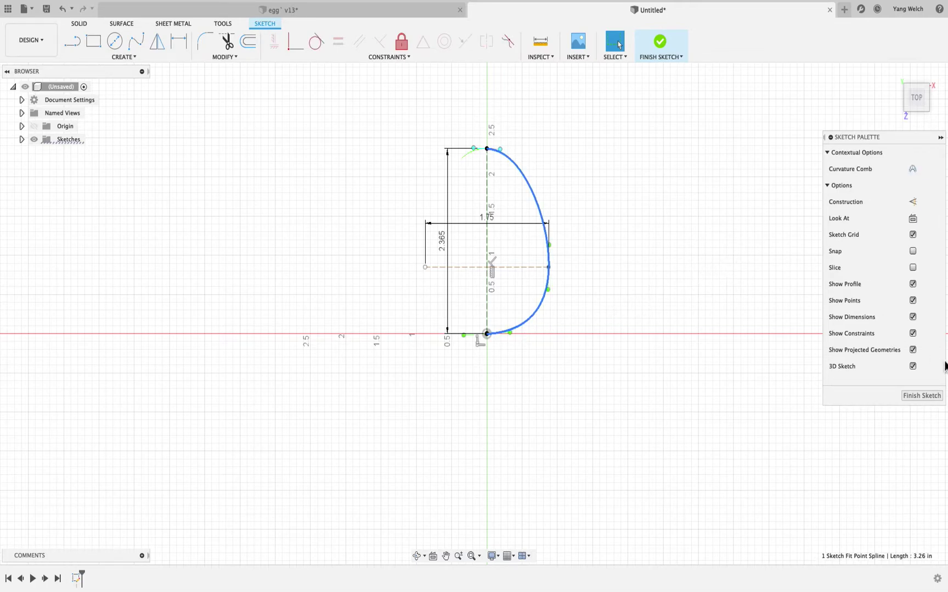
{"action": "left_click", "coordinate": [922, 396]}
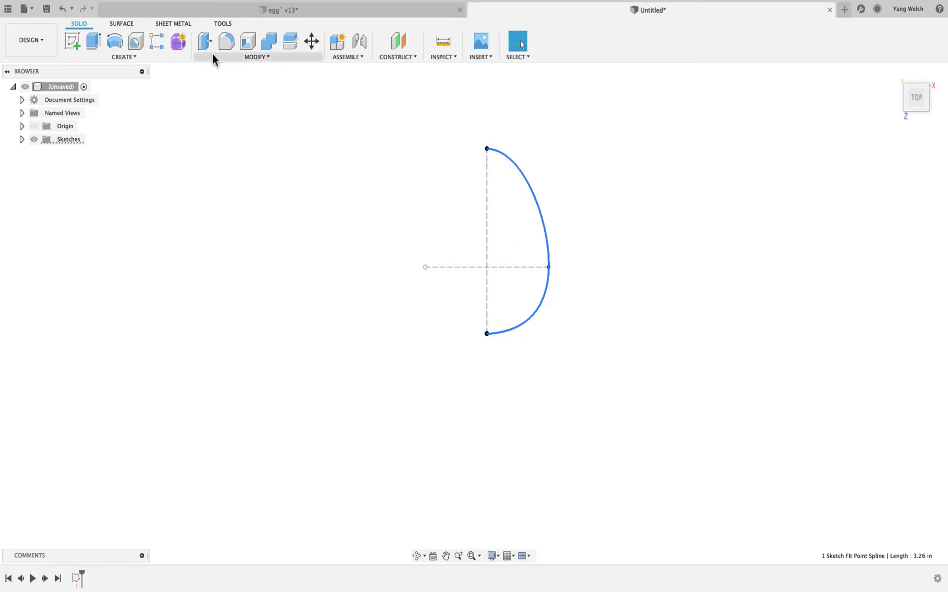
{"action": "left_click", "coordinate": [114, 42]}
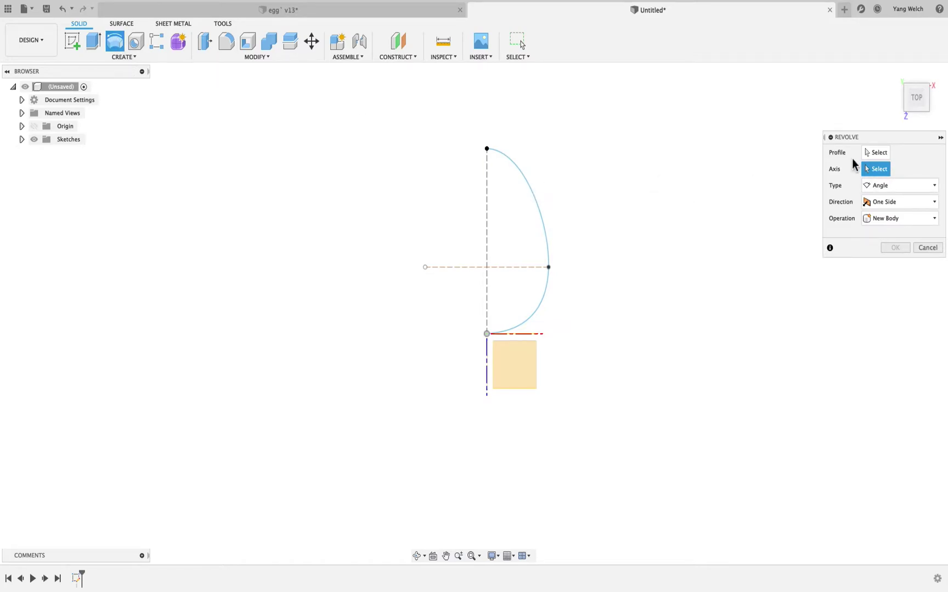
{"action": "left_click", "coordinate": [874, 153]}
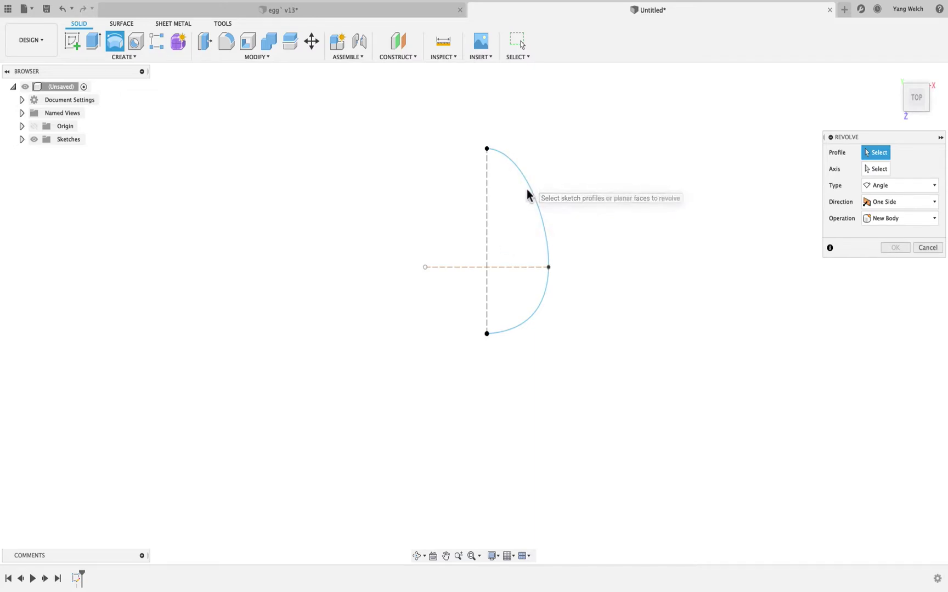
{"action": "left_click", "coordinate": [929, 249]}
{"action": "mouse_move", "coordinate": [15, 15]}
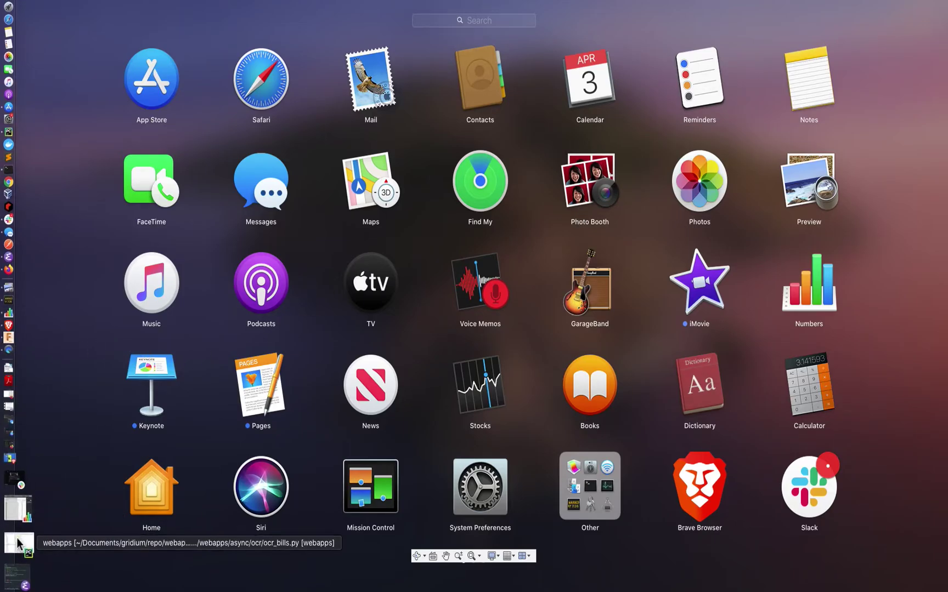
{"action": "left_click", "coordinate": [12, 391]}
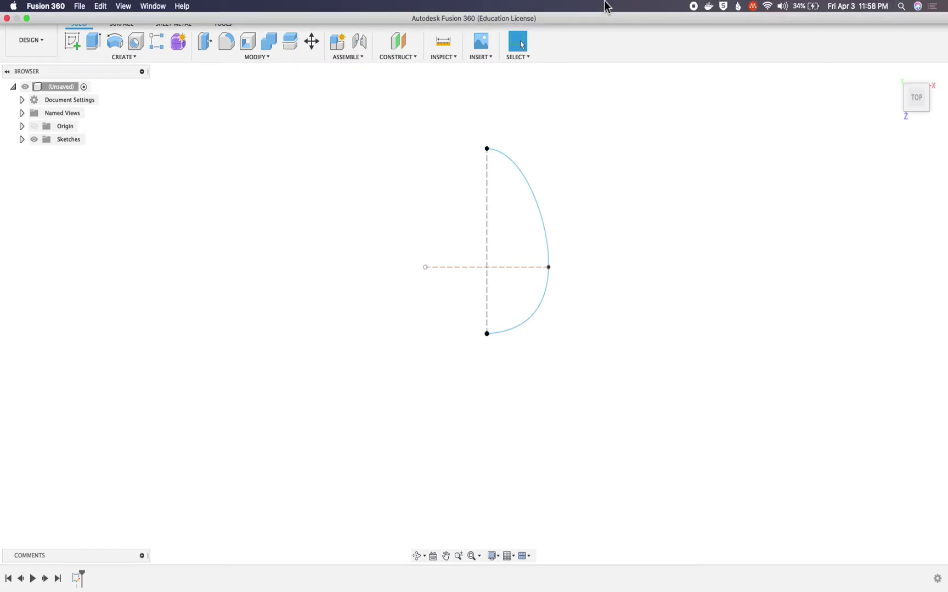
{"action": "left_click", "coordinate": [68, 44]}
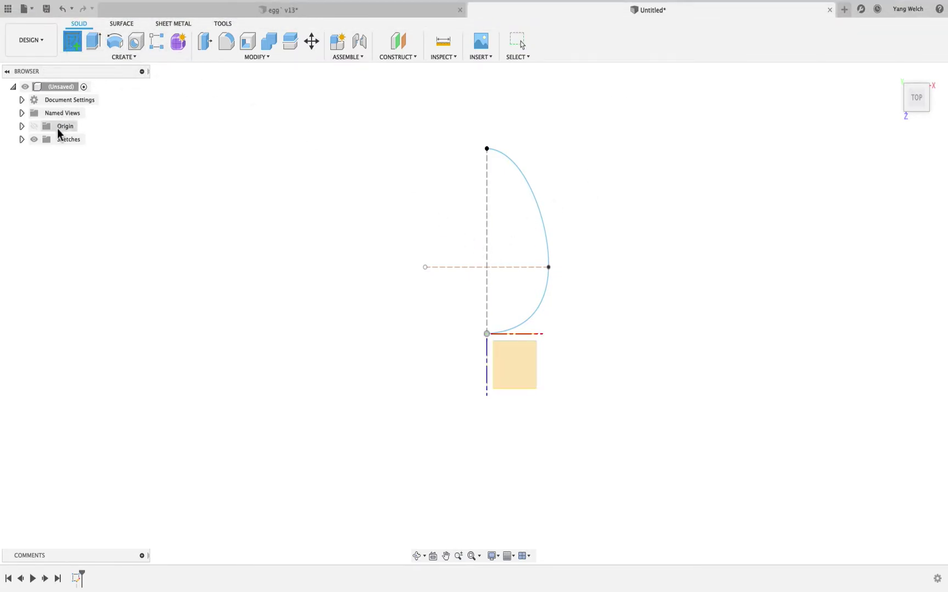
{"action": "key", "text": "Escape"}
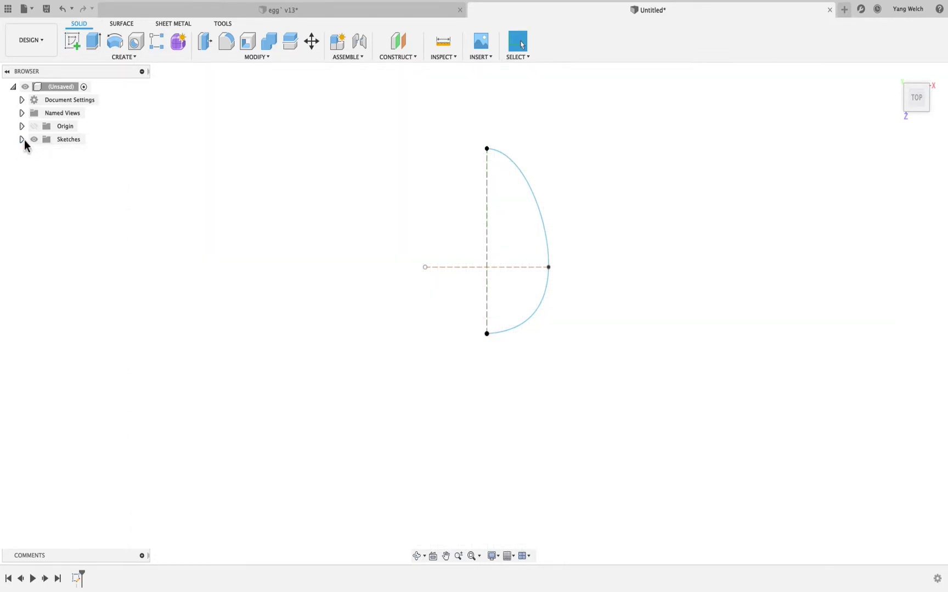
Step: Reopen the half-egg sketch, convert the vertical construction line to a normal line to close the profile, and finish the sketch
{"action": "left_click", "coordinate": [22, 139]}
{"action": "double_click", "coordinate": [80, 154]}
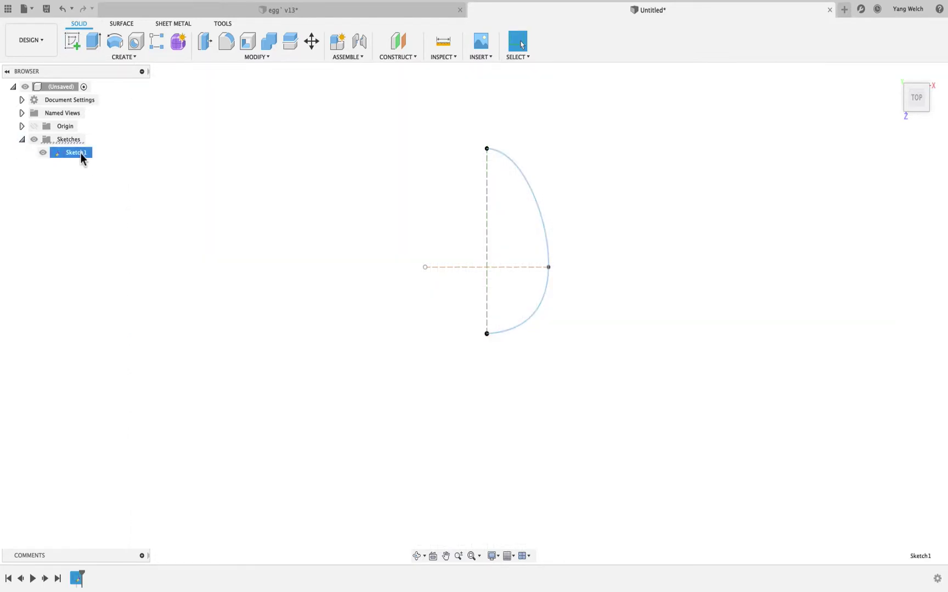
{"action": "left_click", "coordinate": [488, 170]}
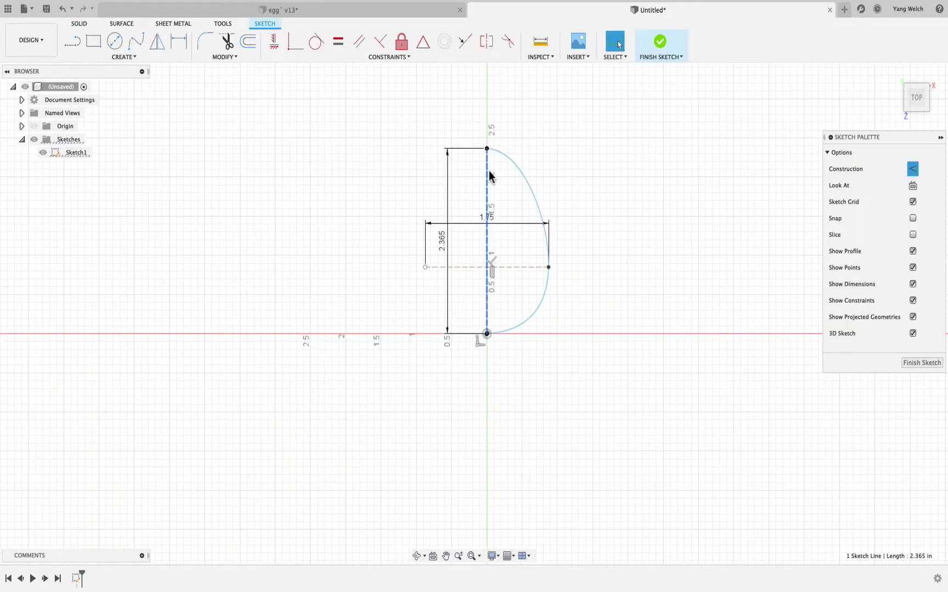
{"action": "left_click", "coordinate": [914, 170]}
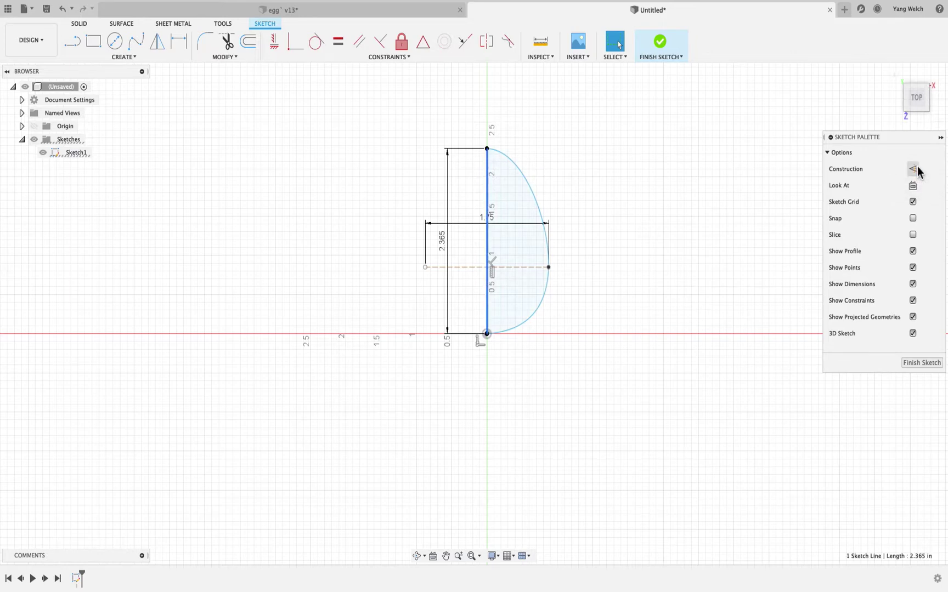
{"action": "left_click", "coordinate": [921, 363]}
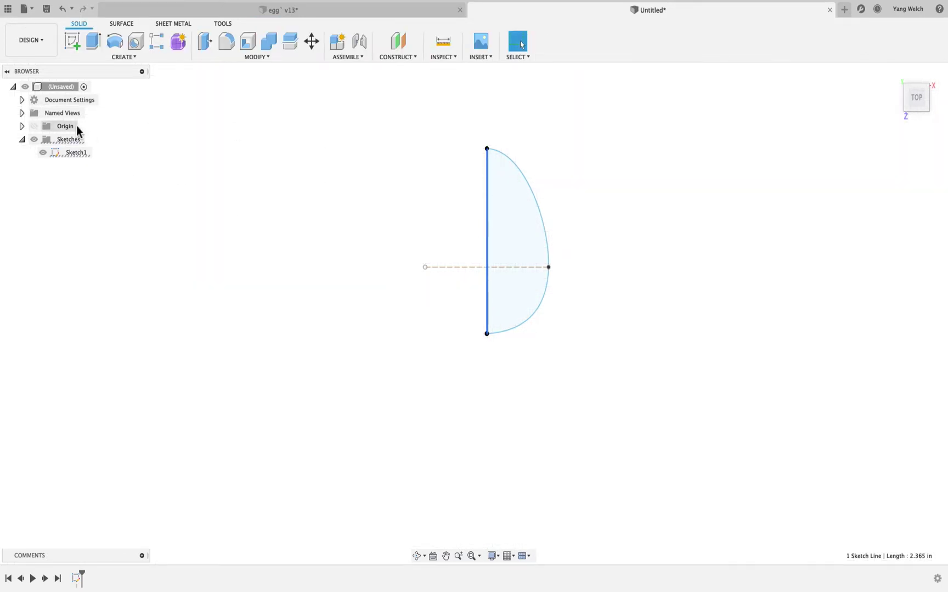
Step: Revolve the half-egg profile 360 degrees around its straight vertical edge as a new body
{"action": "left_click", "coordinate": [114, 41]}
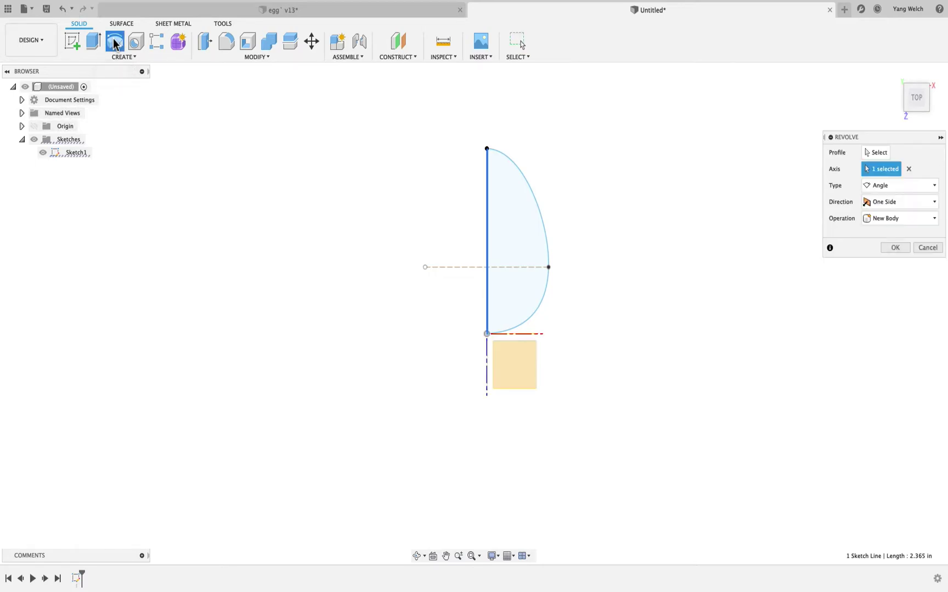
{"action": "left_click", "coordinate": [886, 154]}
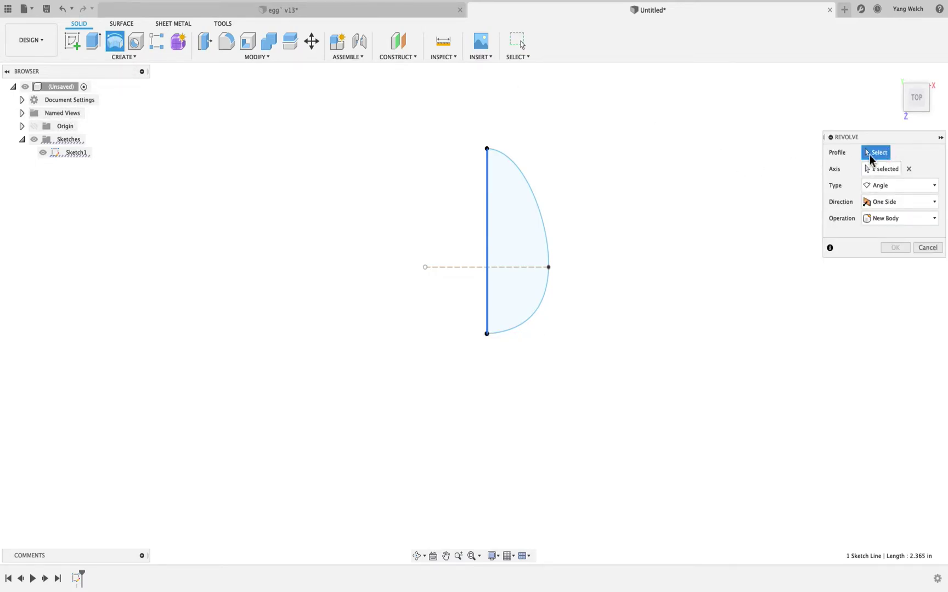
{"action": "left_click", "coordinate": [520, 256]}
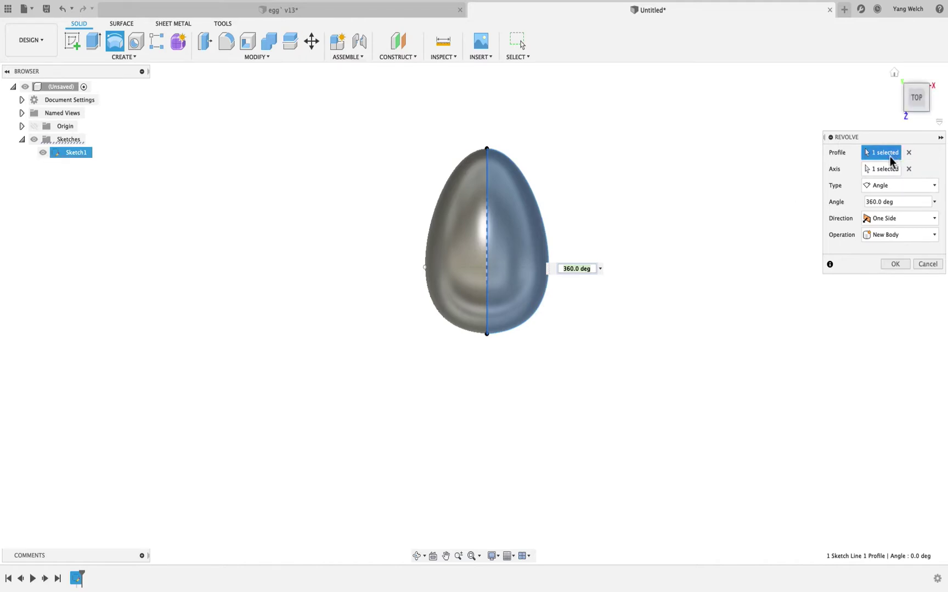
{"action": "left_click", "coordinate": [896, 265]}
{"action": "mouse_move", "coordinate": [778, 291]}
{"action": "middle_mouse_down", "text": "shift"}
{"action": "mouse_move", "coordinate": [719, 326]}
{"action": "mouse_move", "coordinate": [681, 324]}
{"action": "mouse_move", "coordinate": [757, 324]}
{"action": "mouse_move", "coordinate": [783, 254]}
{"action": "mouse_move", "coordinate": [731, 279]}
{"action": "mouse_move", "coordinate": [658, 250]}
{"action": "mouse_move", "coordinate": [746, 311]}
{"action": "mouse_move", "coordinate": [707, 247]}
{"action": "mouse_move", "coordinate": [777, 308]}
{"action": "middle_mouse_up", "text": "shift"}
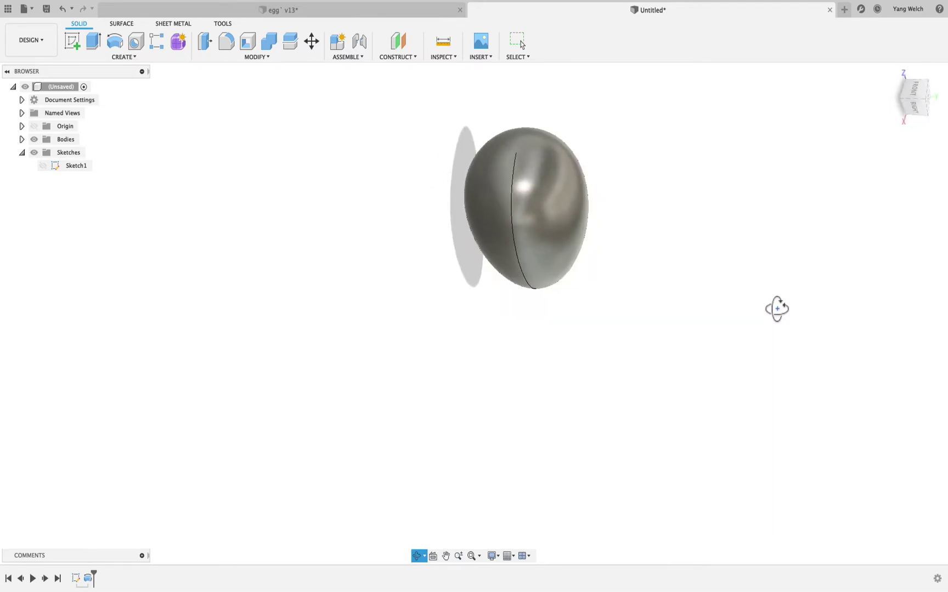
{"action": "middle_click_drag", "start_coordinate": [463, 247], "coordinate": [504, 534], "text": "shift"}
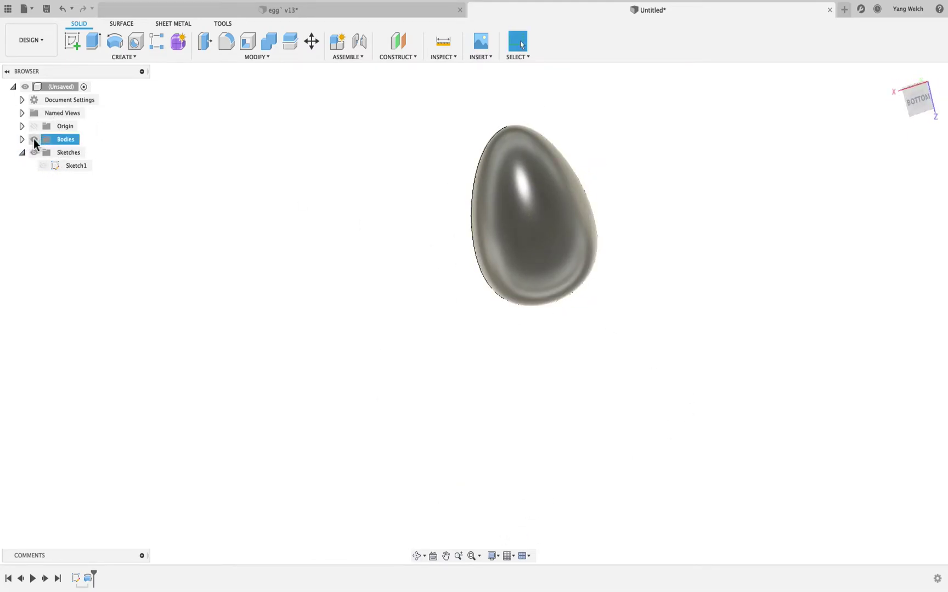
Step: Hide the egg body, show its sketch, and open the sketch for editing in an upright top view
{"action": "left_click", "coordinate": [34, 139]}
{"action": "left_click", "coordinate": [44, 166]}
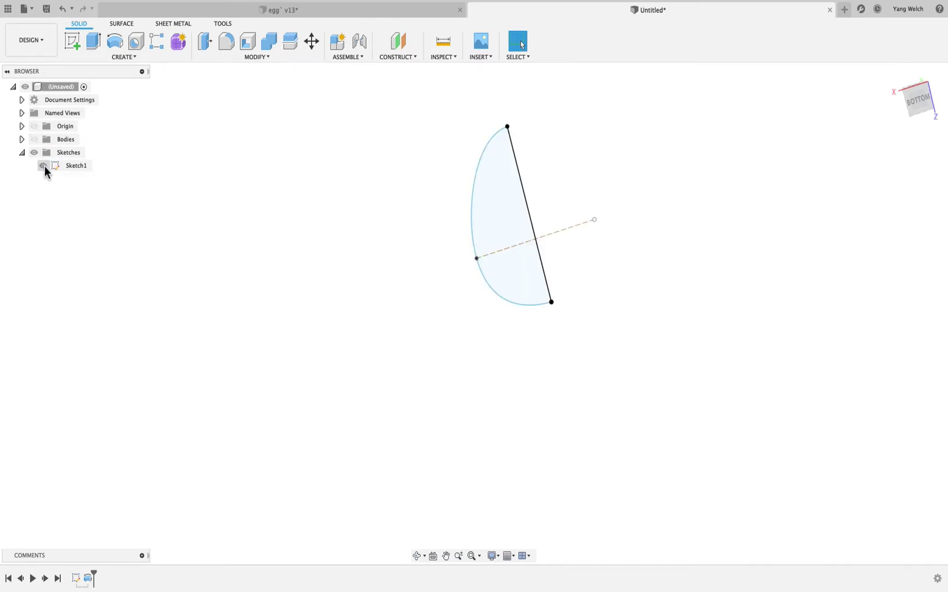
{"action": "double_click", "coordinate": [82, 167]}
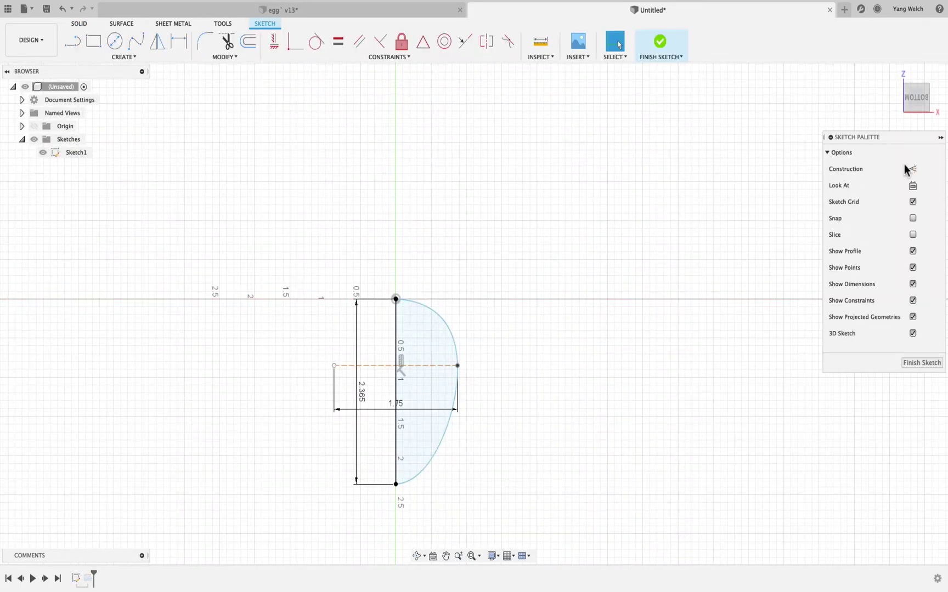
{"action": "left_click", "coordinate": [941, 87]}
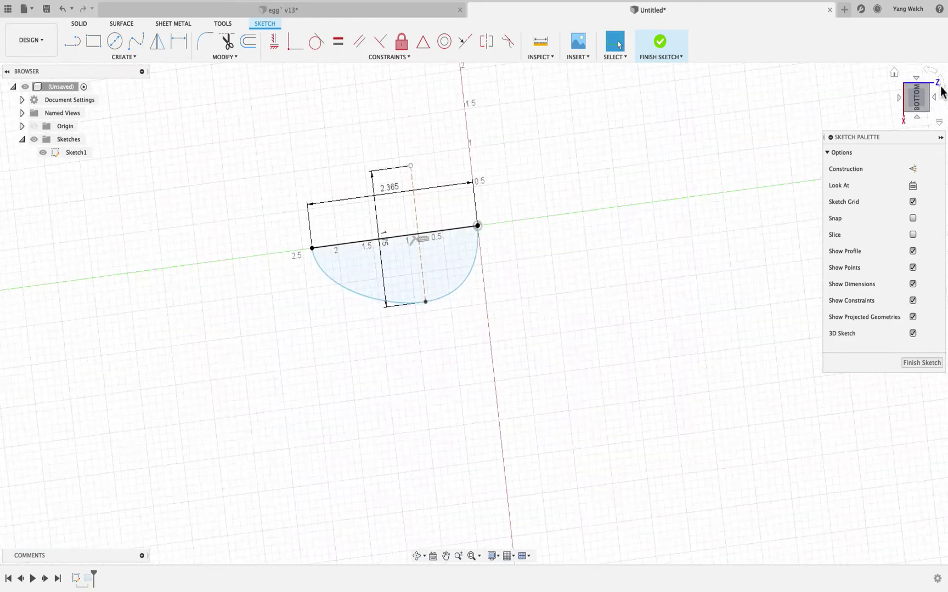
{"action": "left_click", "coordinate": [941, 88]}
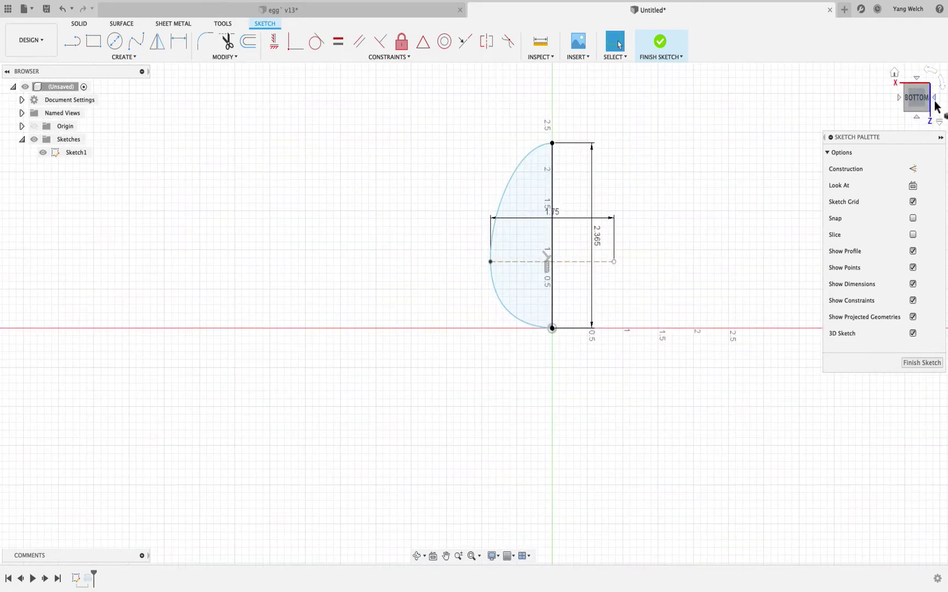
{"action": "left_click", "coordinate": [938, 107]}
{"action": "middle_click_drag", "start_coordinate": [678, 173], "coordinate": [806, 143]}
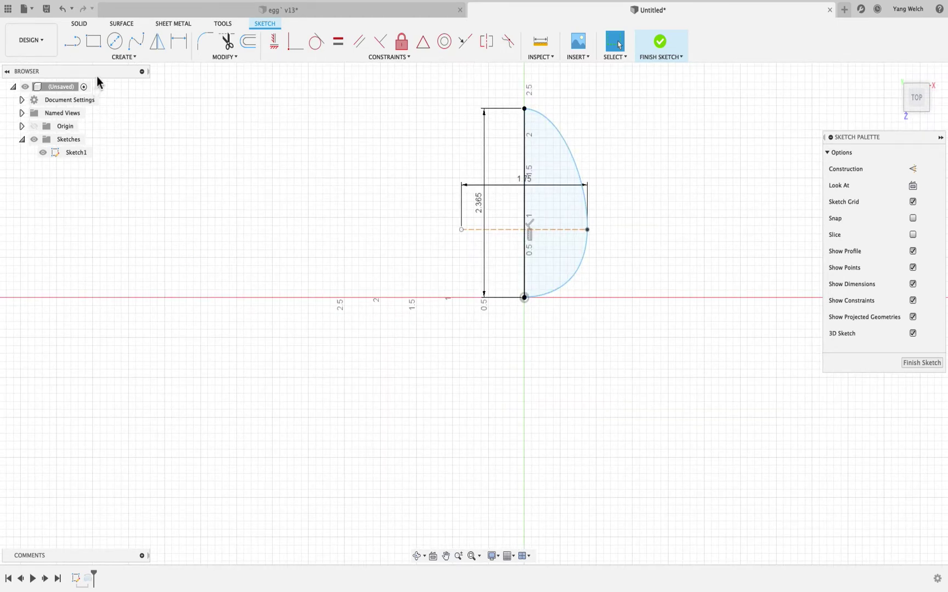
Step: Draw a three-point fit point spline from the vertical axis just below the origin to about 0.5 in right, loosely following the egg's underside
{"action": "left_click", "coordinate": [136, 49]}
{"action": "scroll", "coordinate": [543, 313], "scroll_direction": "up", "scroll_amount": 3}
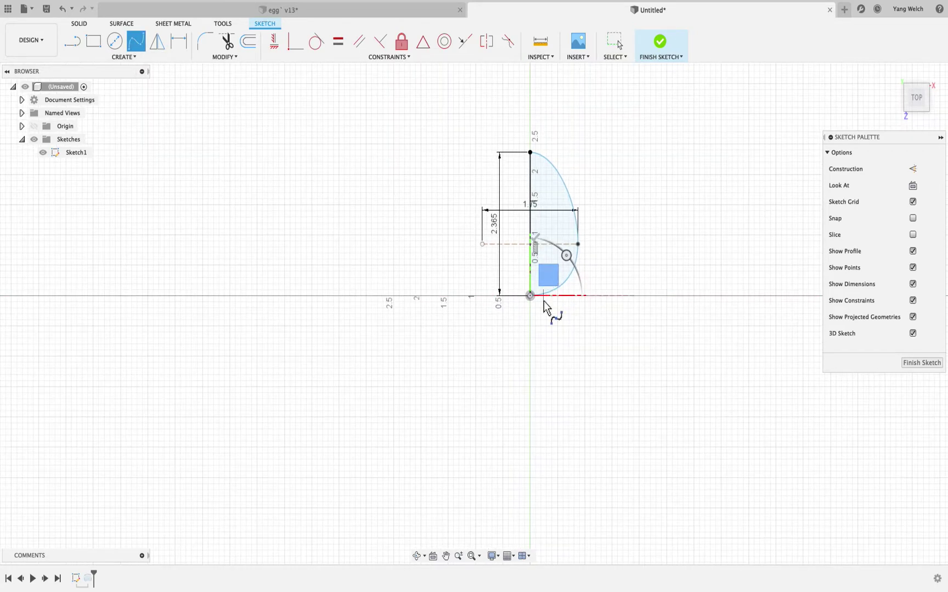
{"action": "scroll", "coordinate": [518, 277], "scroll_direction": "up", "scroll_amount": 4}
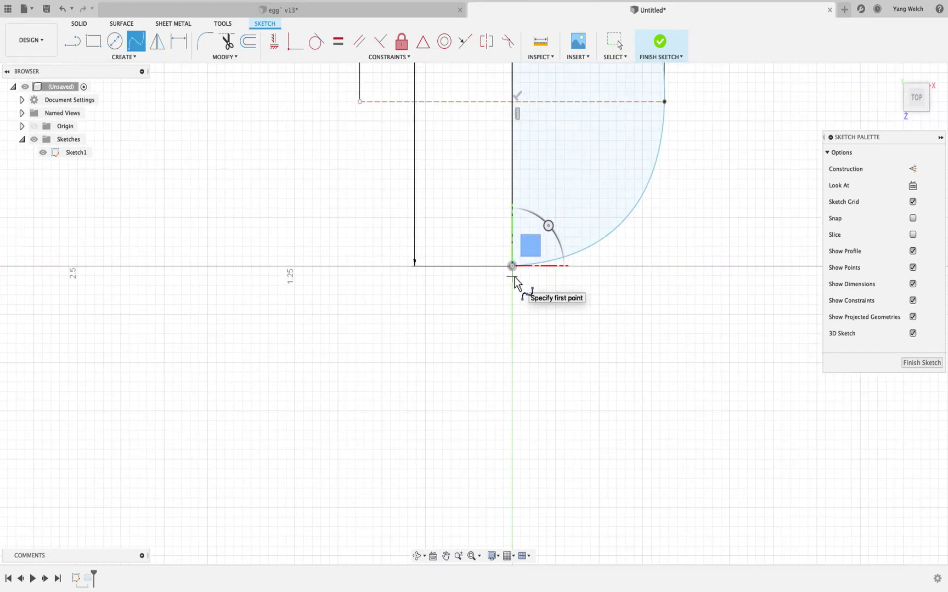
{"action": "left_click", "coordinate": [512, 277]}
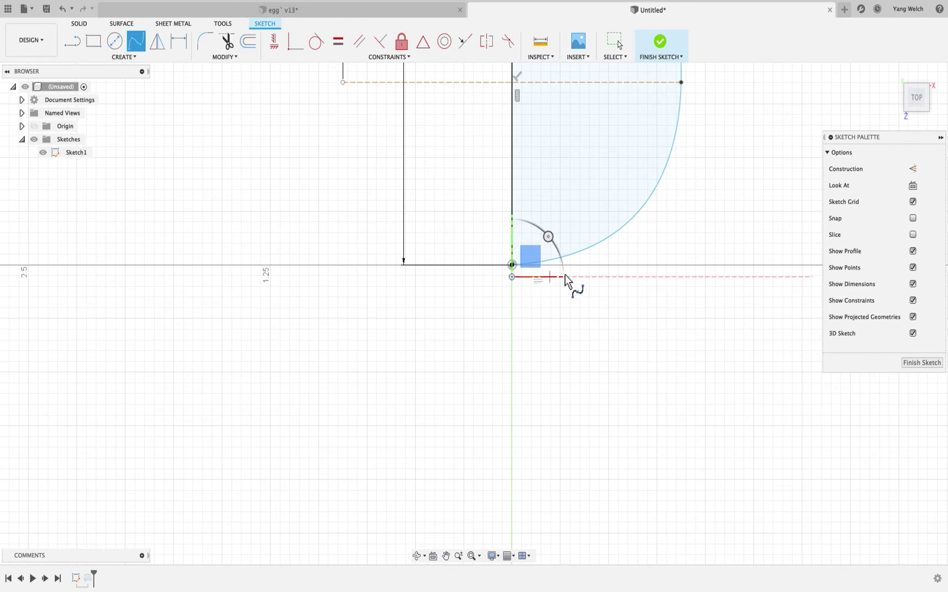
{"action": "left_click", "coordinate": [605, 255]}
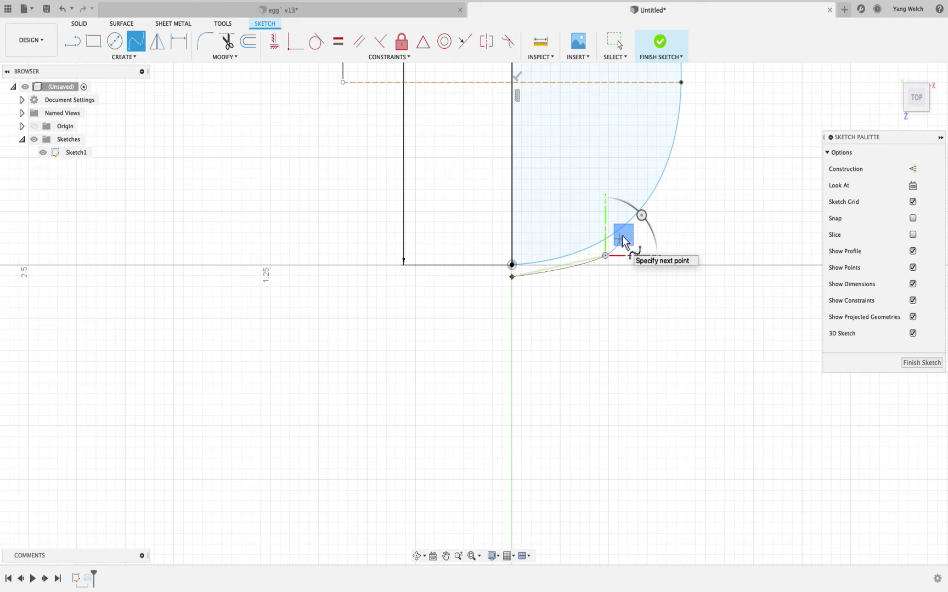
{"action": "scroll", "coordinate": [631, 226], "scroll_direction": "down", "scroll_amount": 1}
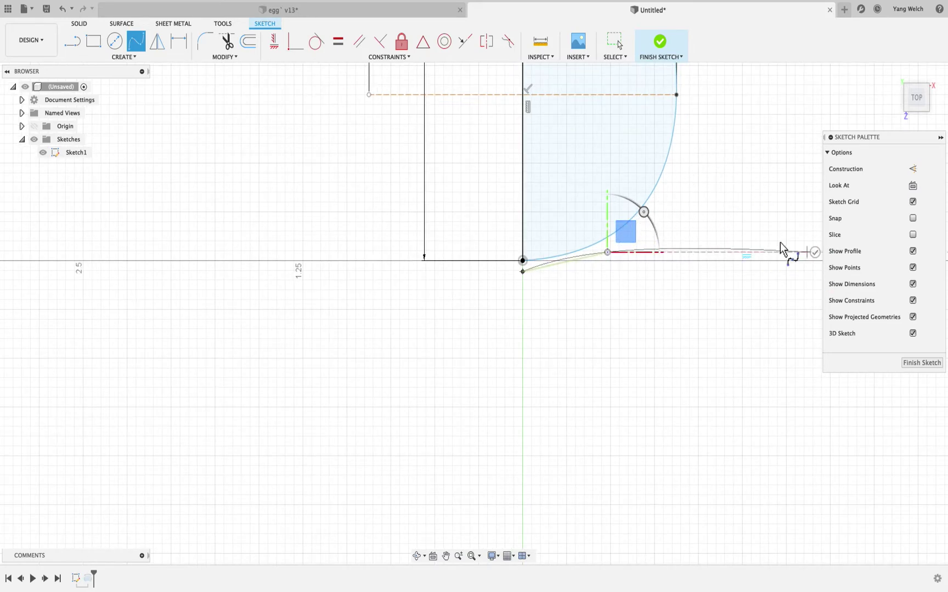
{"action": "scroll", "coordinate": [620, 249], "scroll_direction": "up", "scroll_amount": 1}
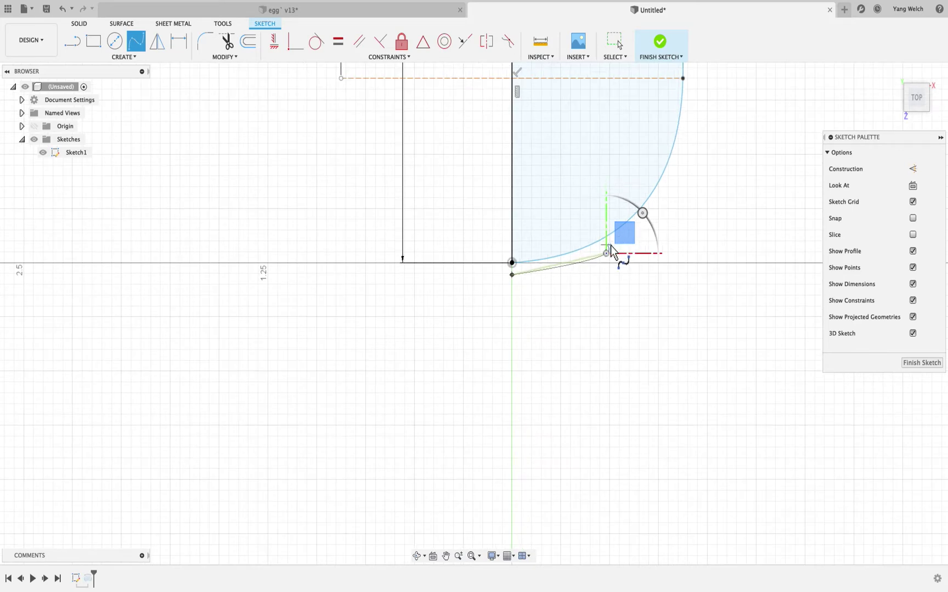
{"action": "scroll", "coordinate": [615, 250], "scroll_direction": "up", "scroll_amount": 1}
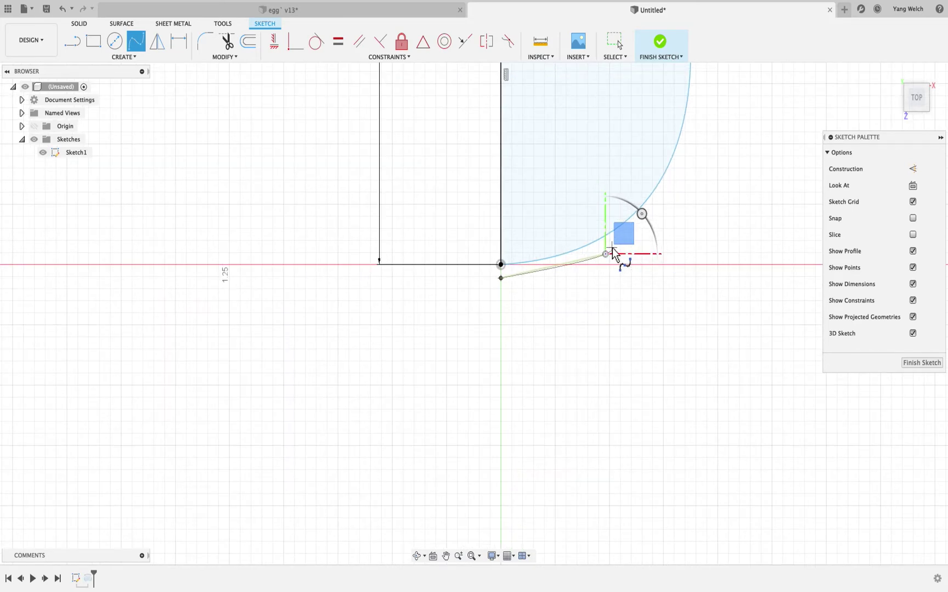
{"action": "left_click", "coordinate": [613, 248]}
{"action": "scroll", "coordinate": [735, 258], "scroll_direction": "down", "scroll_amount": 1}
{"action": "scroll", "coordinate": [765, 256], "scroll_direction": "down", "scroll_amount": 1}
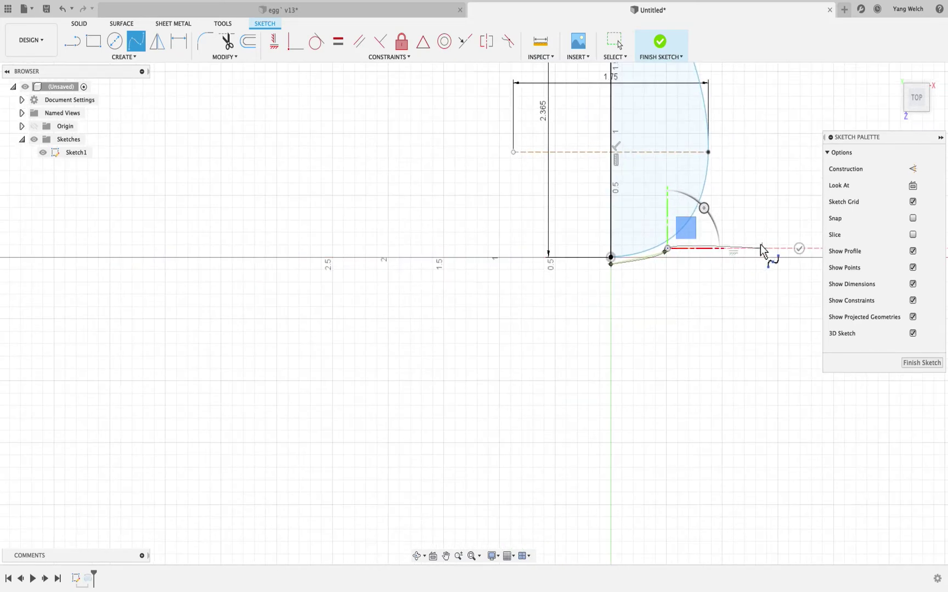
{"action": "left_click", "coordinate": [801, 250]}
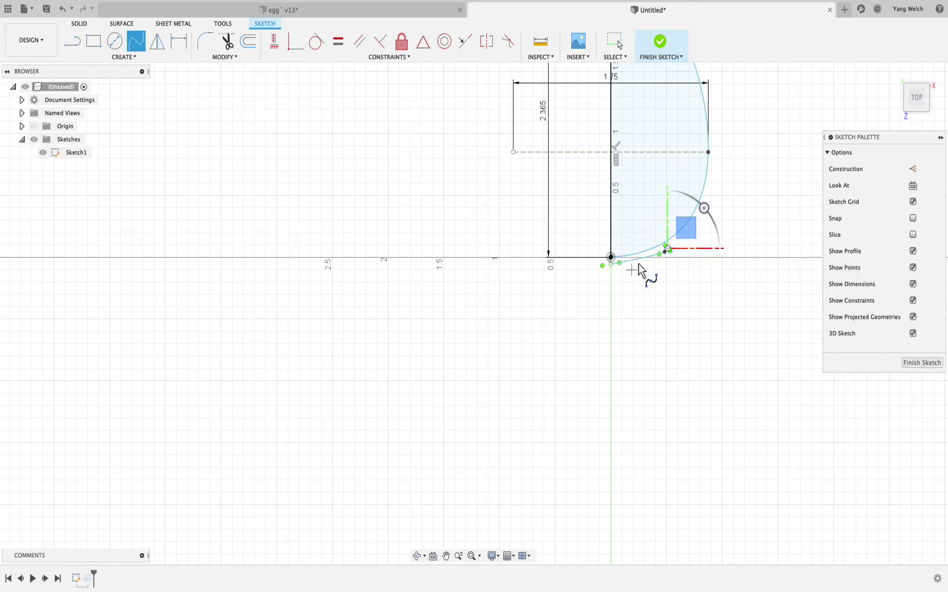
{"action": "scroll", "coordinate": [653, 262], "scroll_direction": "up", "scroll_amount": 3}
{"action": "scroll", "coordinate": [668, 235], "scroll_direction": "up", "scroll_amount": 1}
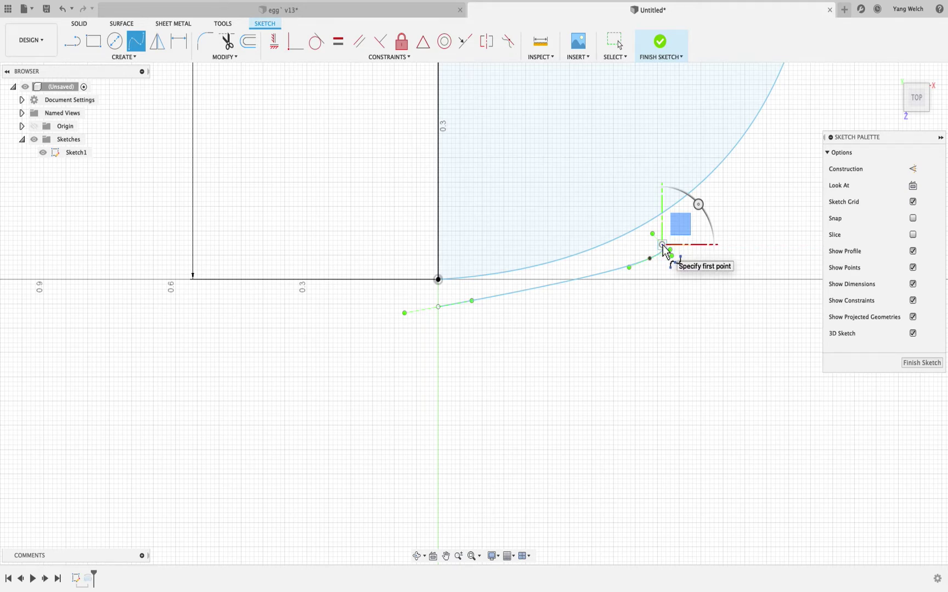
{"action": "left_click", "coordinate": [662, 246]}
{"action": "scroll", "coordinate": [666, 299], "scroll_direction": "down", "scroll_amount": 2}
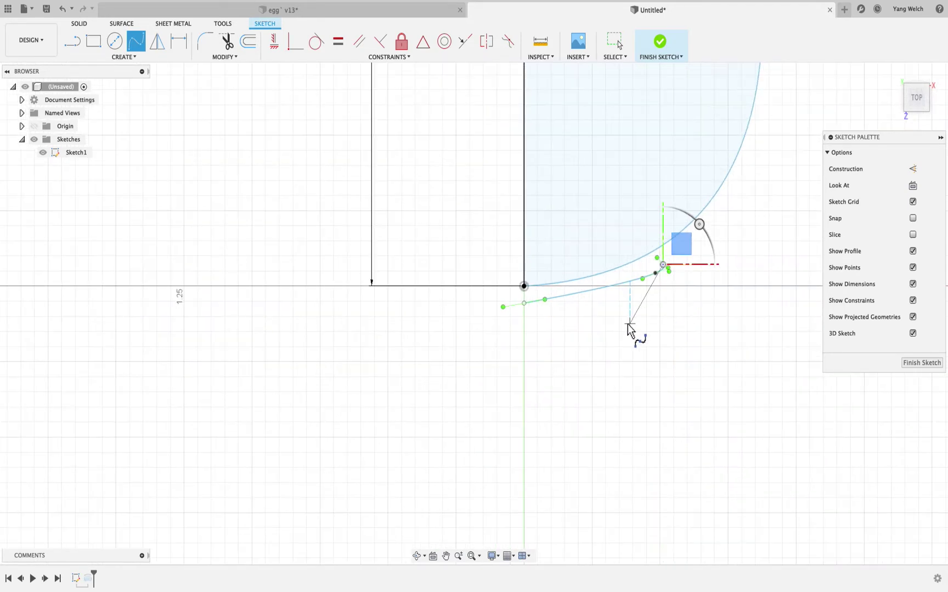
{"action": "scroll", "coordinate": [604, 328], "scroll_direction": "down", "scroll_amount": 2}
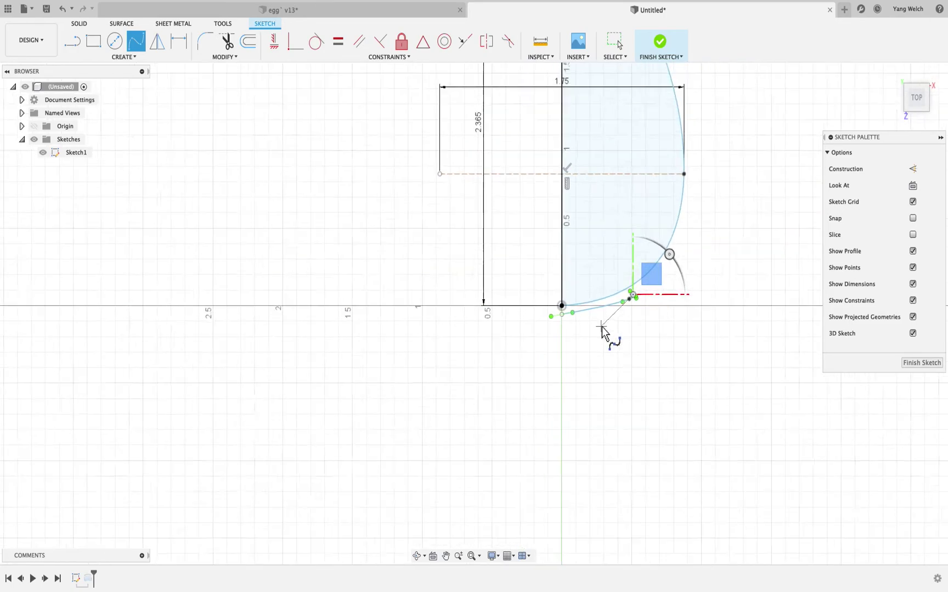
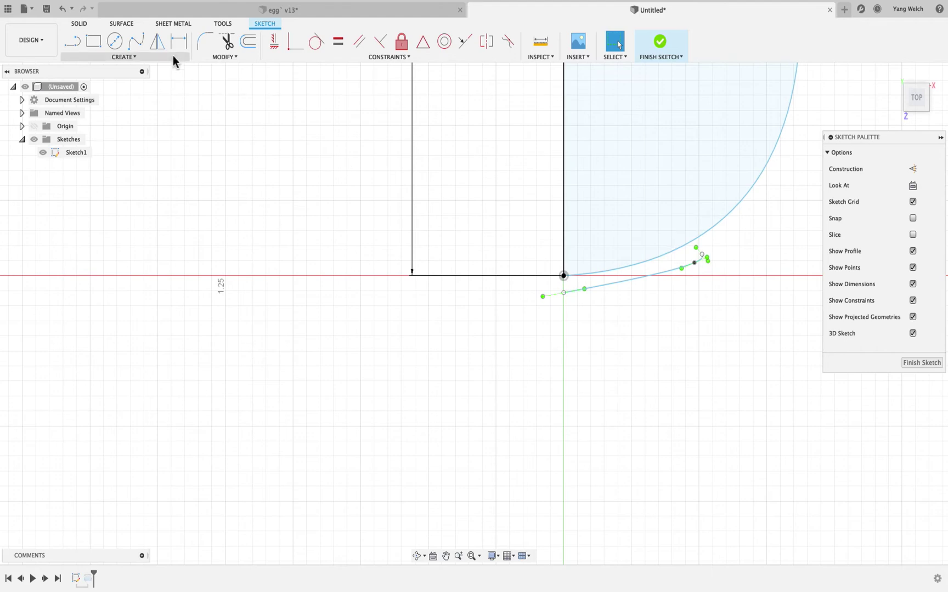
Step: Draw a second spline from the first spline's right end, rounding a small lip and sweeping down toward the axis about 0.3 in below the origin
{"action": "left_click", "coordinate": [136, 40]}
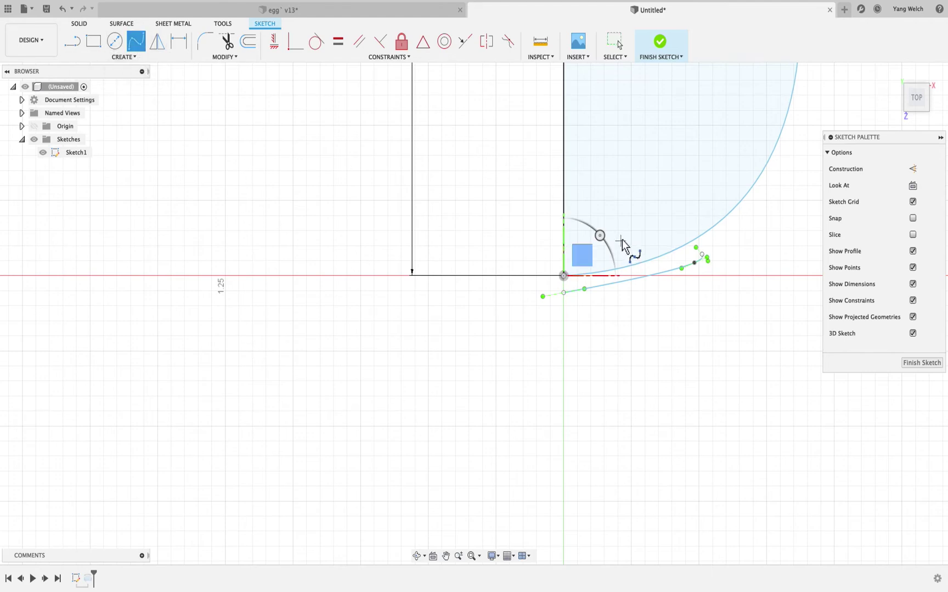
{"action": "left_click", "coordinate": [705, 255]}
{"action": "scroll", "coordinate": [713, 258], "scroll_direction": "up", "scroll_amount": 3}
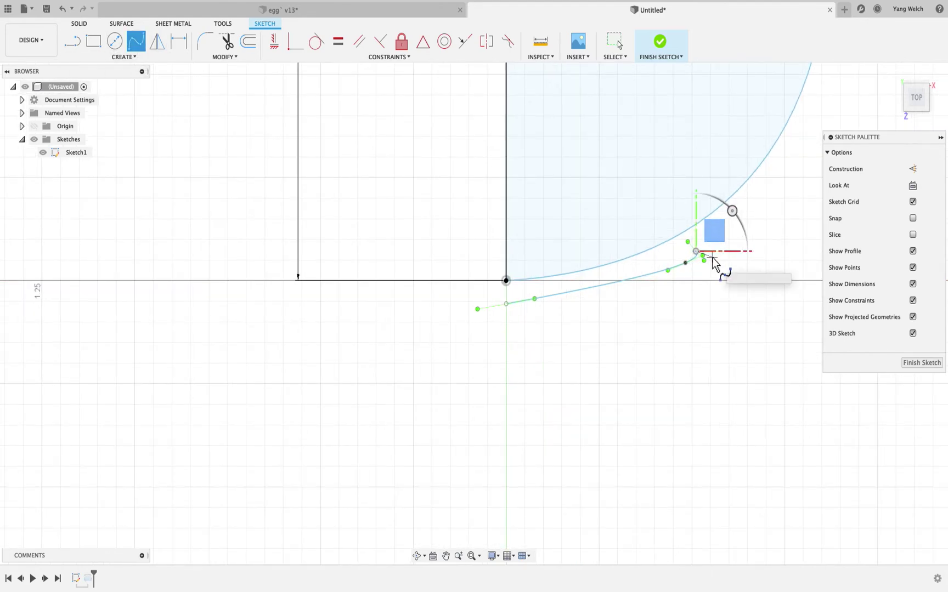
{"action": "left_click", "coordinate": [711, 257]}
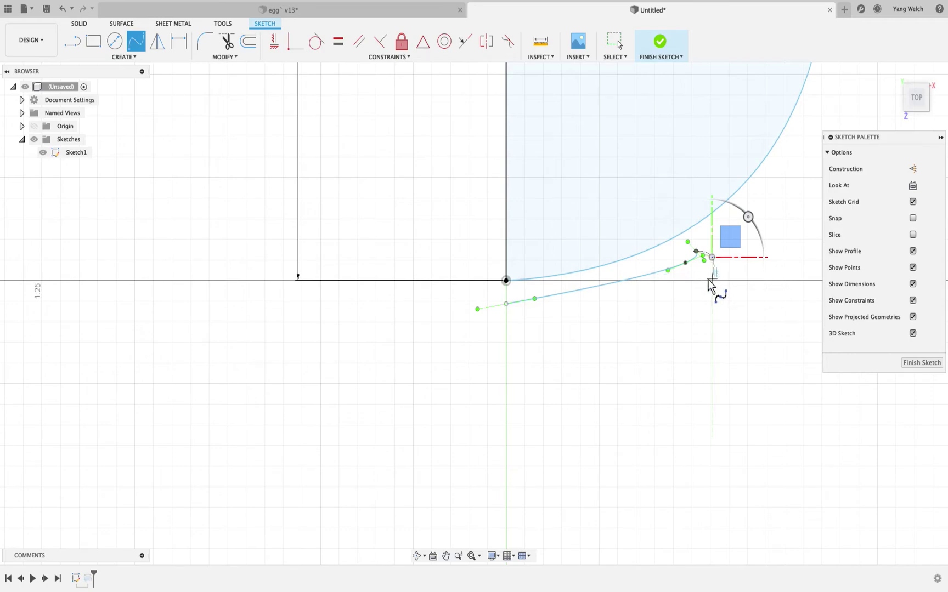
{"action": "scroll", "coordinate": [551, 382], "scroll_direction": "down", "scroll_amount": 1}
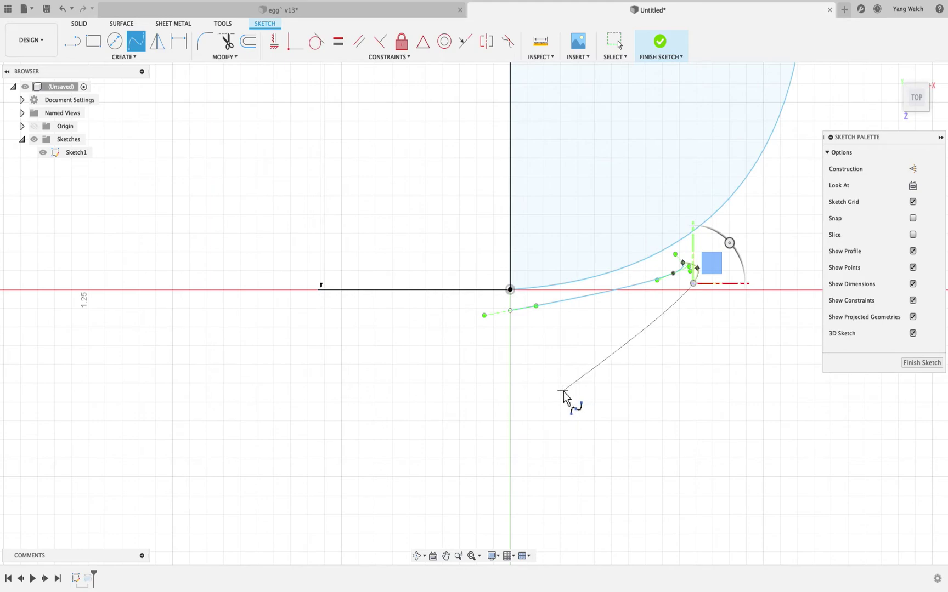
{"action": "left_click", "coordinate": [561, 391]}
{"action": "scroll", "coordinate": [581, 415], "scroll_direction": "down", "scroll_amount": 1}
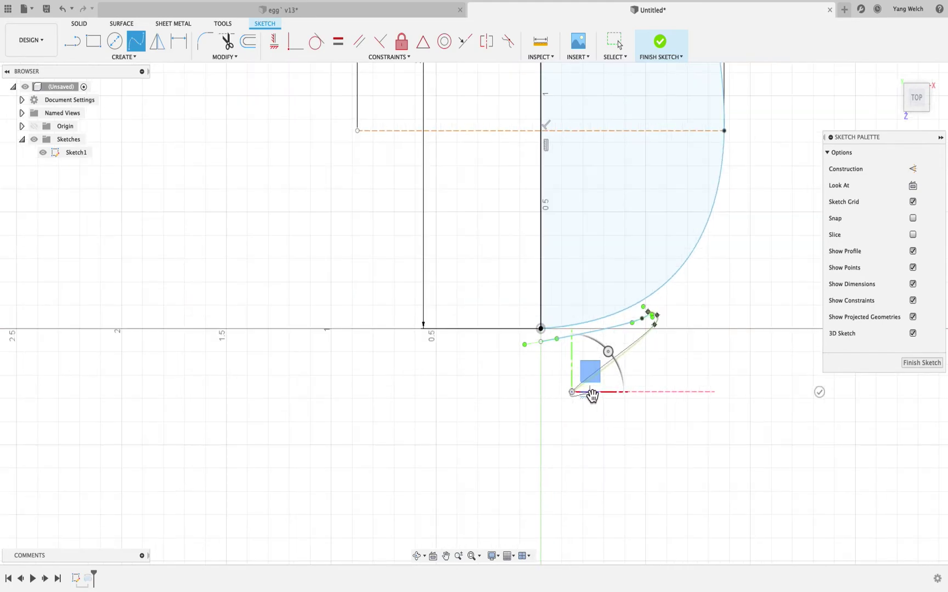
{"action": "left_click", "coordinate": [819, 392]}
{"action": "left_click", "coordinate": [820, 393]}
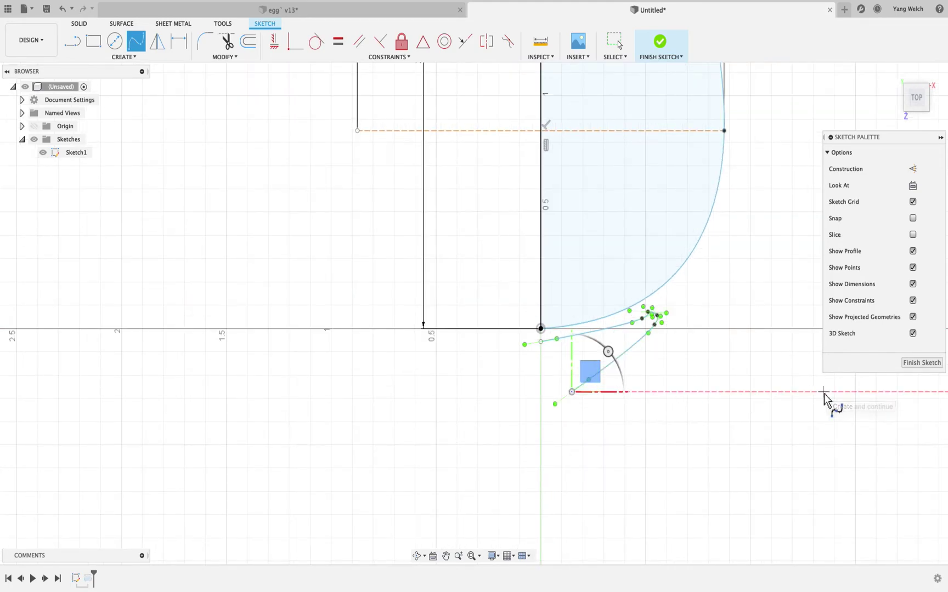
Step: Draw a third spline from the stand's narrow neck, bulging outward slightly and sweeping out to about 0.9 in right and 1.3 in below the origin
{"action": "scroll", "coordinate": [572, 395], "scroll_direction": "up", "scroll_amount": 2}
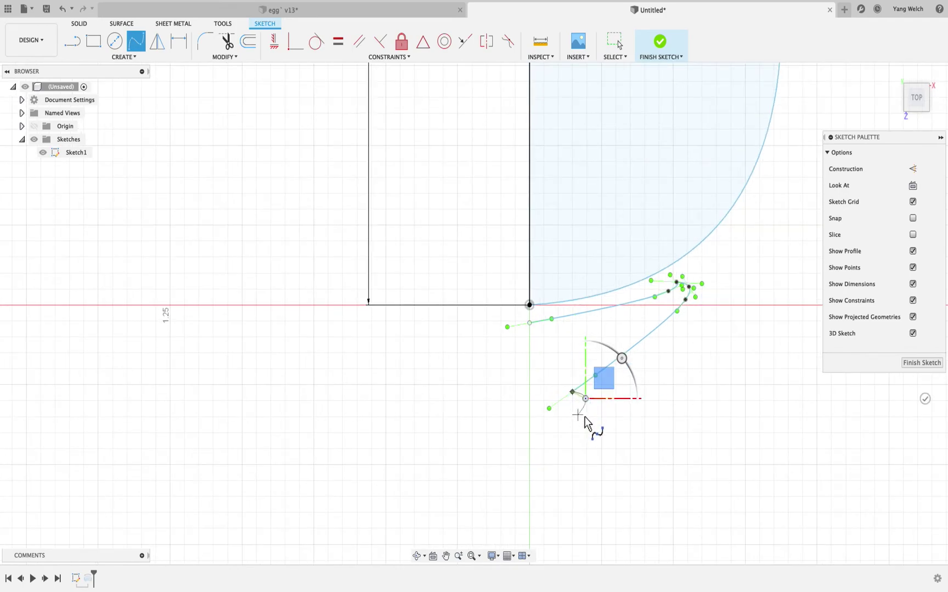
{"action": "scroll", "coordinate": [582, 423], "scroll_direction": "down", "scroll_amount": 1}
{"action": "scroll", "coordinate": [580, 426], "scroll_direction": "down", "scroll_amount": 3}
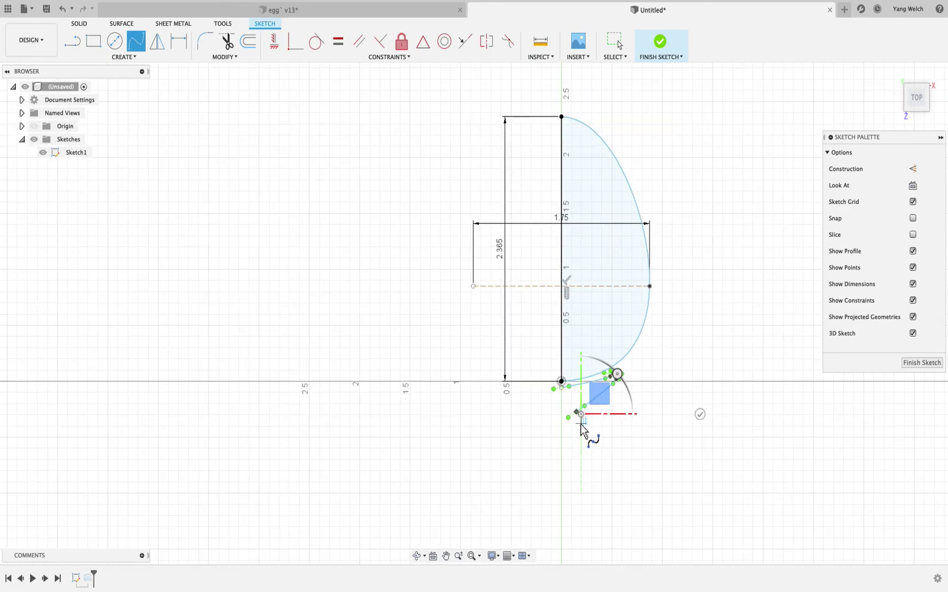
{"action": "middle_click_drag", "start_coordinate": [583, 430], "coordinate": [553, 384]}
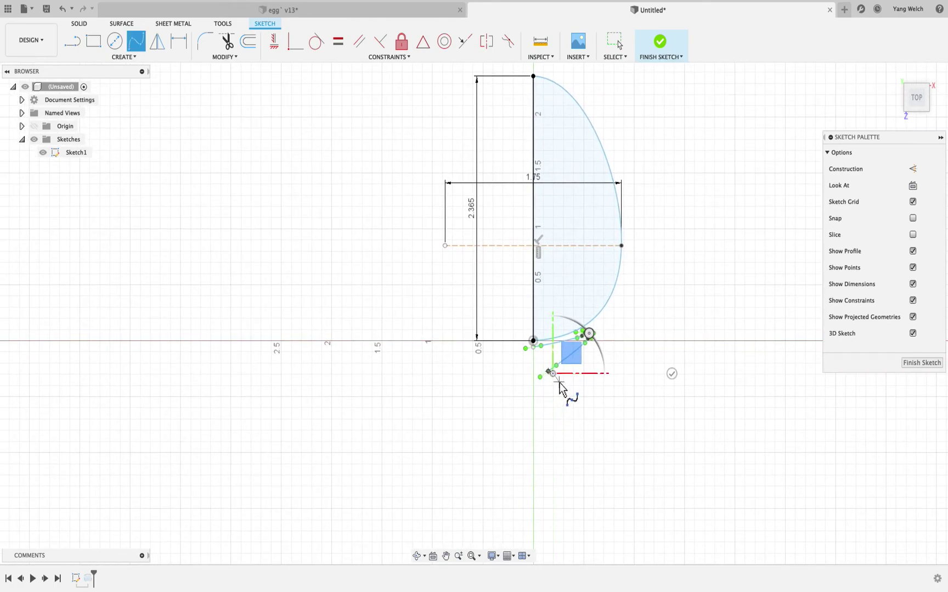
{"action": "scroll", "coordinate": [549, 399], "scroll_direction": "down", "scroll_amount": 2}
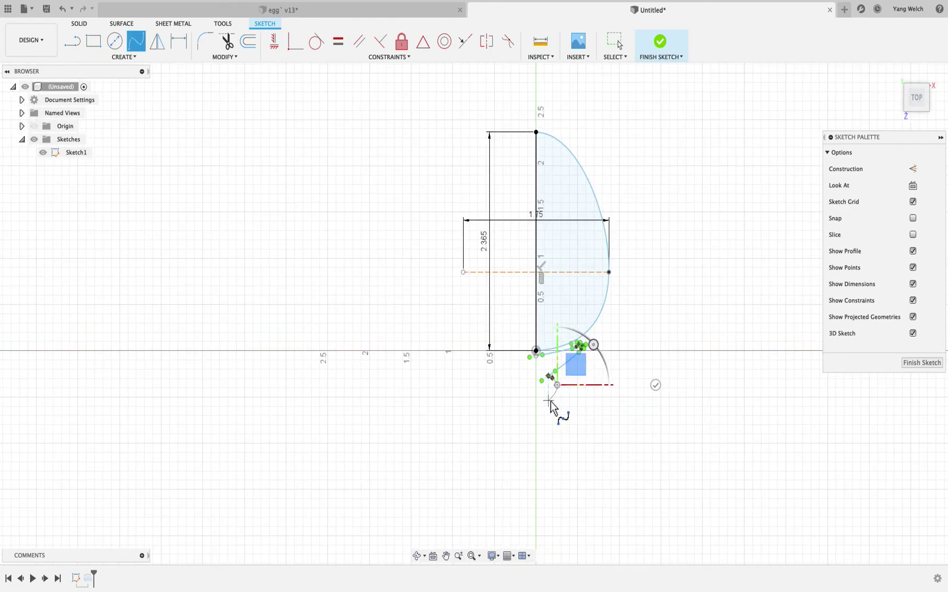
{"action": "left_click", "coordinate": [548, 400]}
{"action": "scroll", "coordinate": [595, 447], "scroll_direction": "down", "scroll_amount": 1}
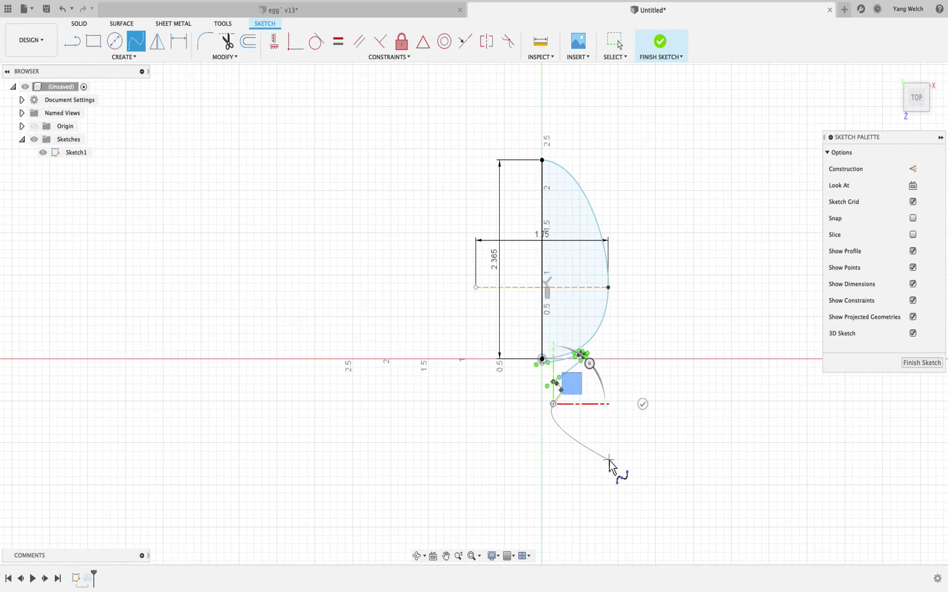
{"action": "left_click", "coordinate": [608, 460]}
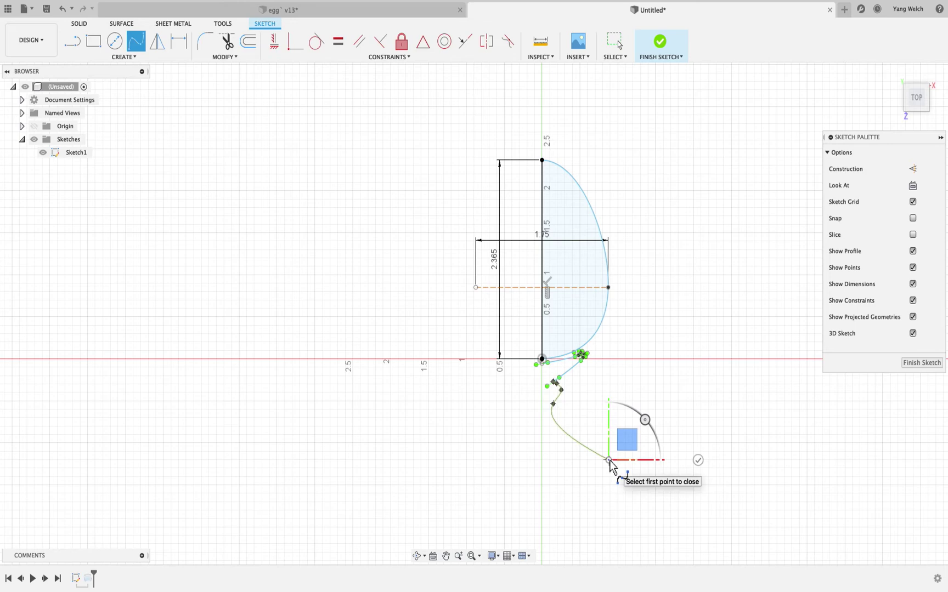
{"action": "left_click", "coordinate": [698, 460]}
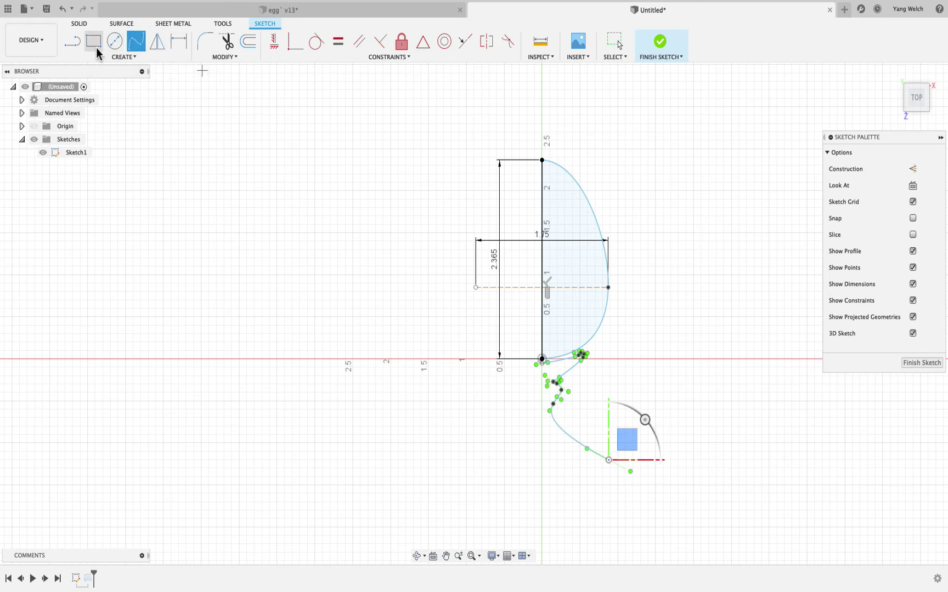
Step: Draw a line about 1.3 in down the axis from the first spline's end and a base line about 1 in outward, finishing the sketch
{"action": "left_click", "coordinate": [73, 41]}
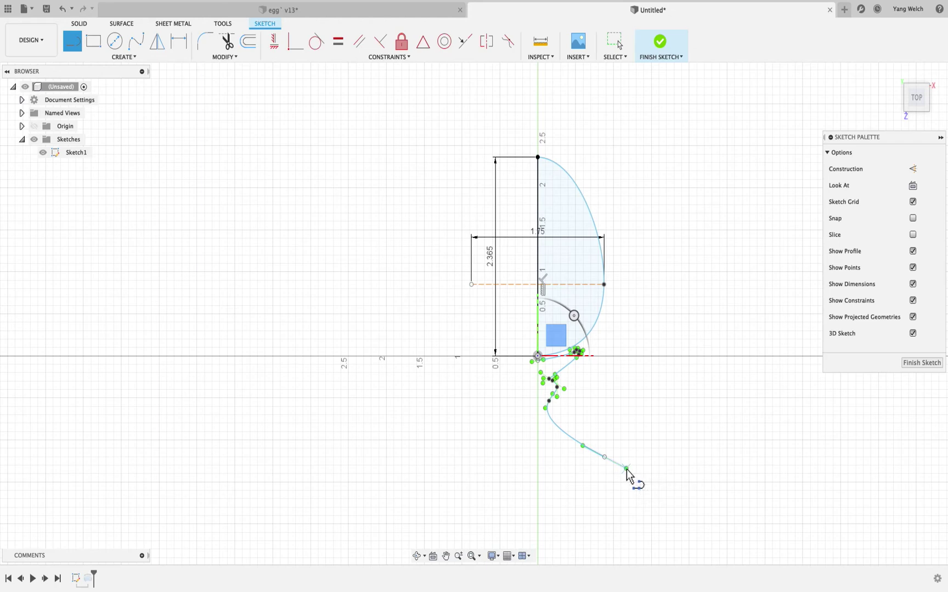
{"action": "mouse_move", "coordinate": [625, 469]}
{"action": "left_mouse_down"}
{"action": "mouse_move", "coordinate": [537, 469]}
{"action": "mouse_move", "coordinate": [541, 478]}
{"action": "mouse_move", "coordinate": [538, 354]}
{"action": "mouse_move", "coordinate": [543, 381]}
{"action": "left_mouse_up"}
{"action": "scroll", "coordinate": [541, 364], "scroll_direction": "up", "scroll_amount": 5}
{"action": "key", "text": "Escape"}
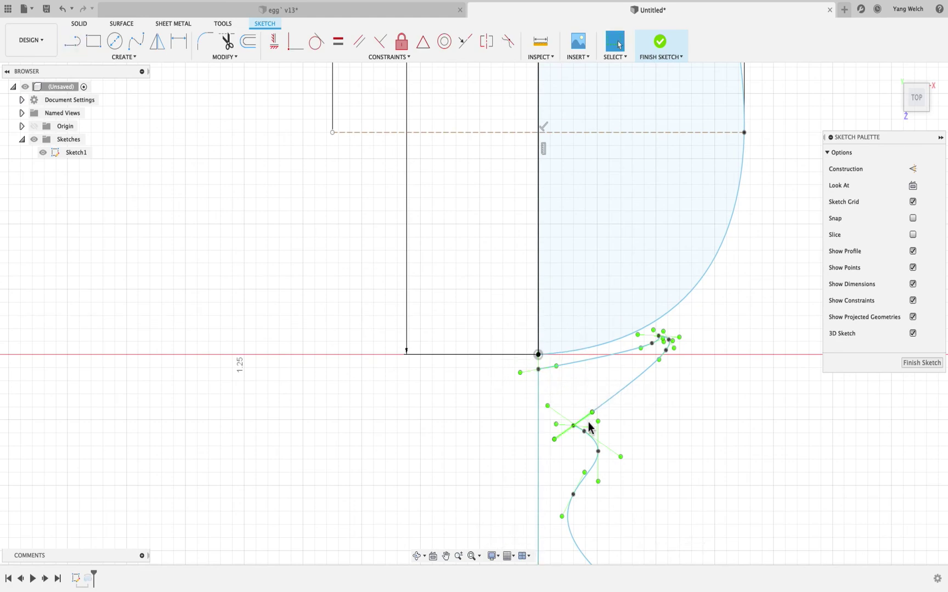
{"action": "left_click", "coordinate": [922, 365]}
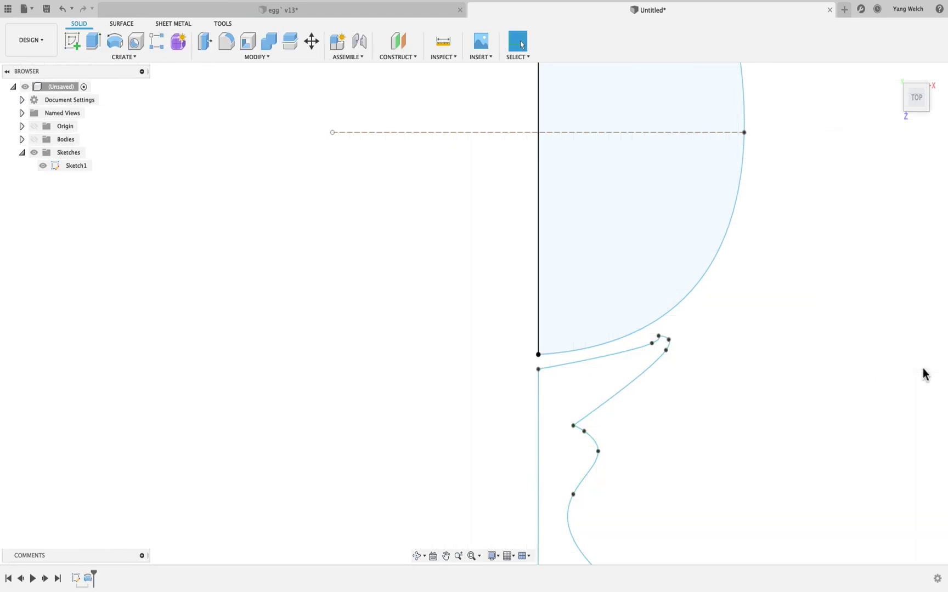
Step: Join the lower spline's end to the base line's outer end, and pull that corner in to about 0.7 in from the axis
{"action": "scroll", "coordinate": [640, 417], "scroll_direction": "down", "scroll_amount": 5}
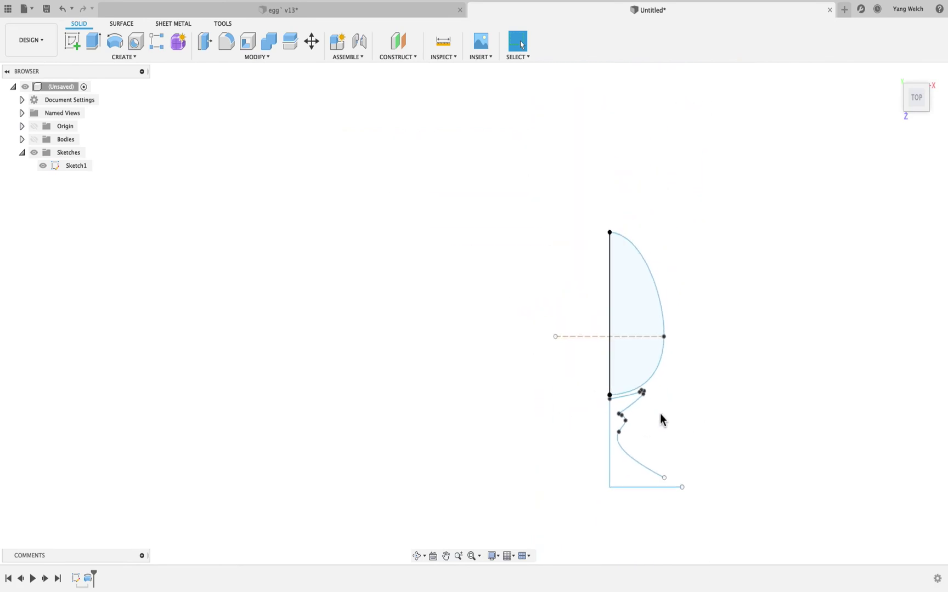
{"action": "middle_click_drag", "start_coordinate": [660, 418], "coordinate": [626, 373]}
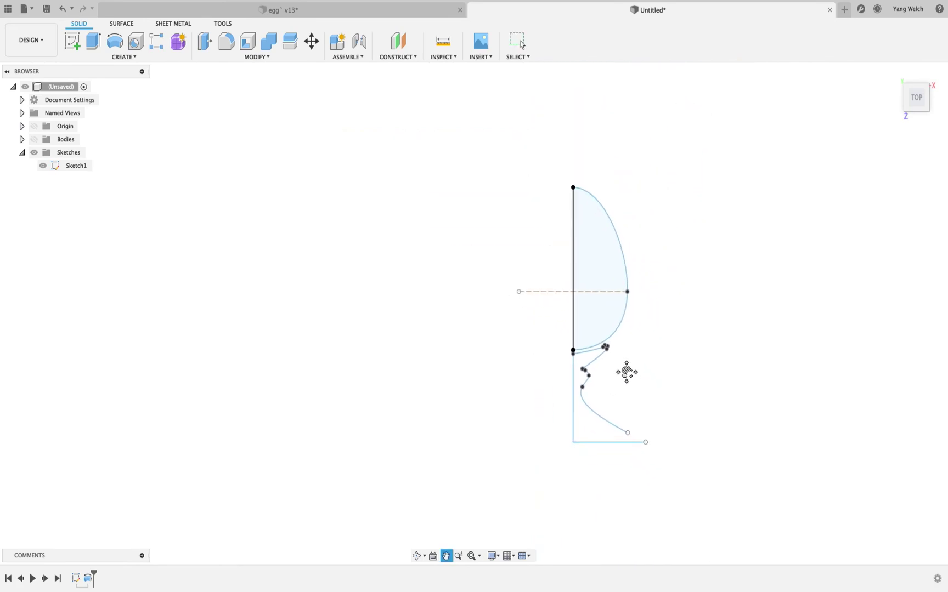
{"action": "left_click", "coordinate": [628, 435]}
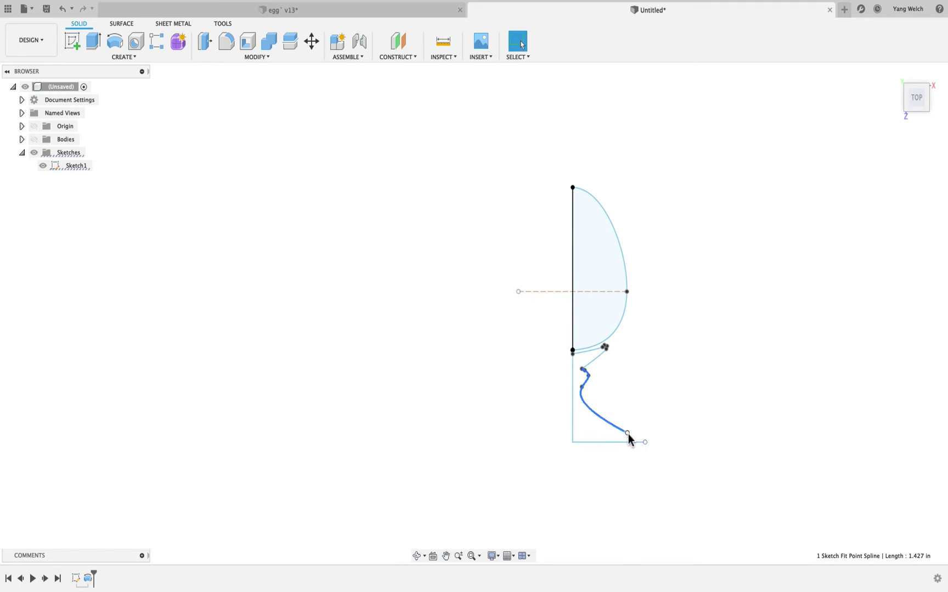
{"action": "left_click_drag", "start_coordinate": [628, 434], "coordinate": [645, 442]}
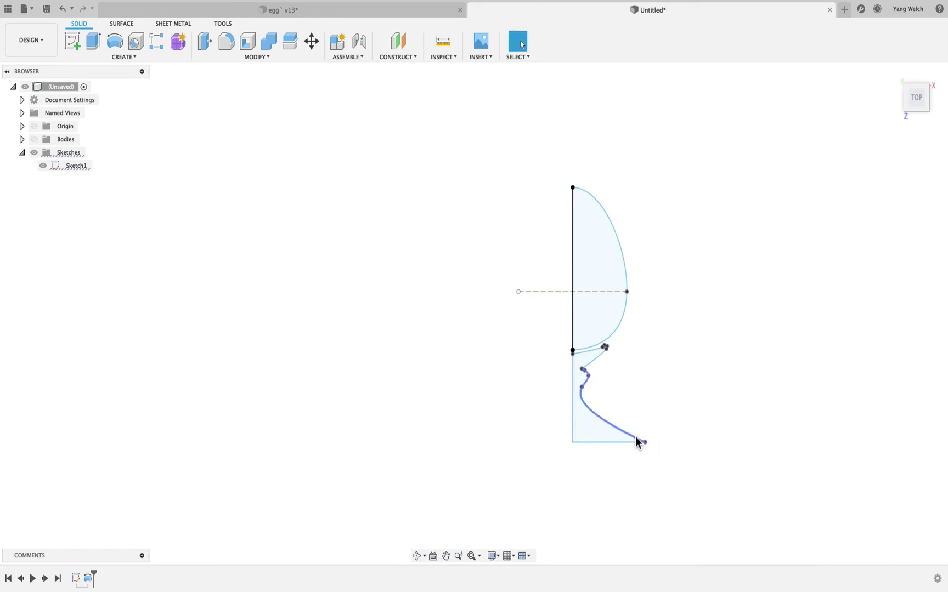
{"action": "left_click", "coordinate": [639, 441]}
{"action": "left_click", "coordinate": [643, 443]}
{"action": "left_click_drag", "start_coordinate": [644, 443], "coordinate": [623, 437]}
{"action": "scroll", "coordinate": [664, 360], "scroll_direction": "up", "scroll_amount": 3}
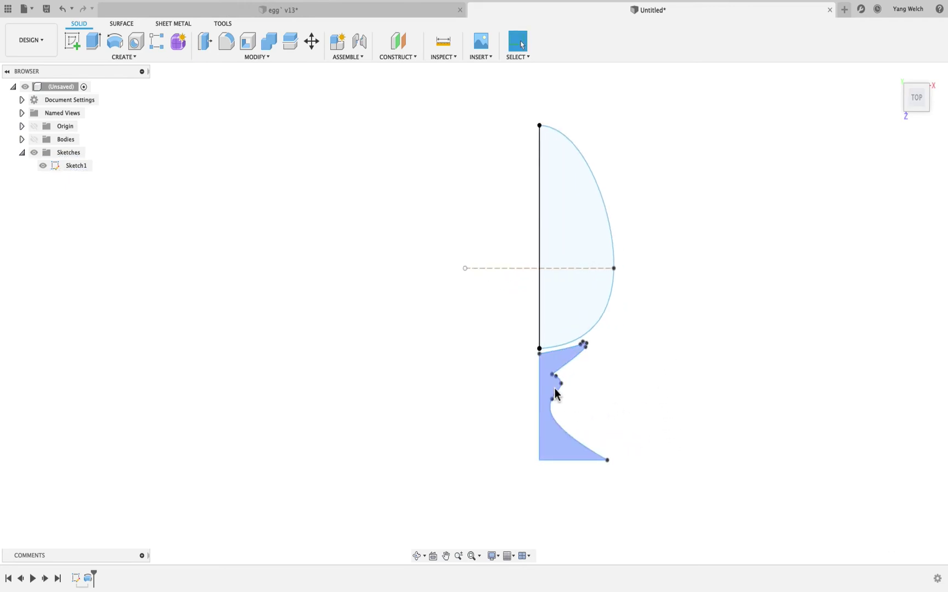
Step: Revolve the closed stand profile 360 degrees around its straight vertical edge as a new body, and show the bodies
{"action": "left_click", "coordinate": [116, 43]}
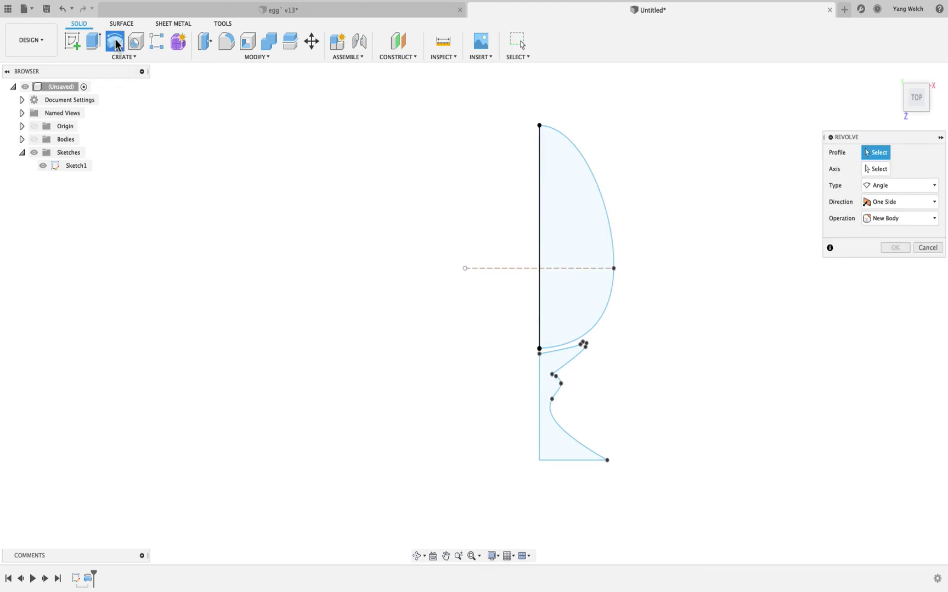
{"action": "left_click", "coordinate": [542, 400]}
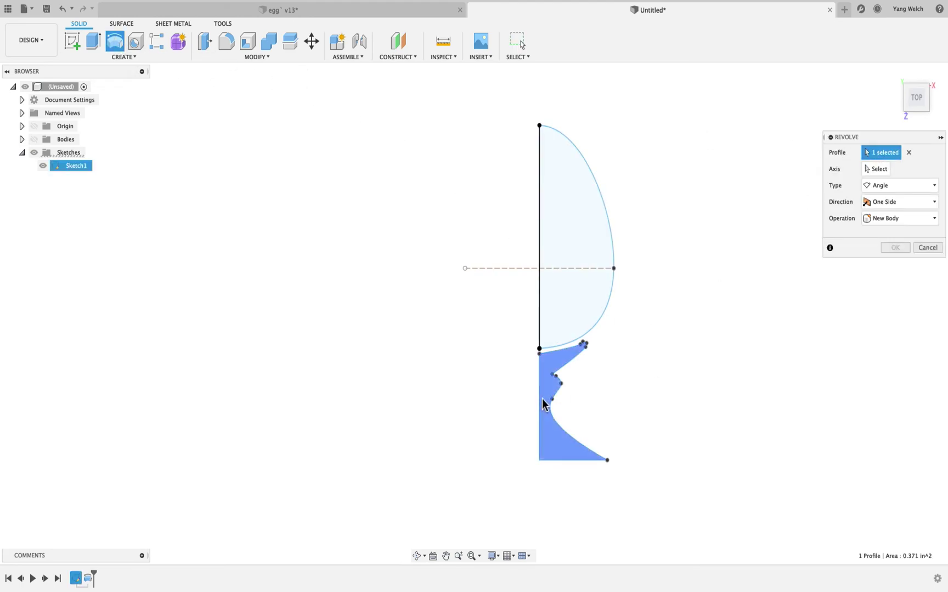
{"action": "left_click", "coordinate": [865, 170]}
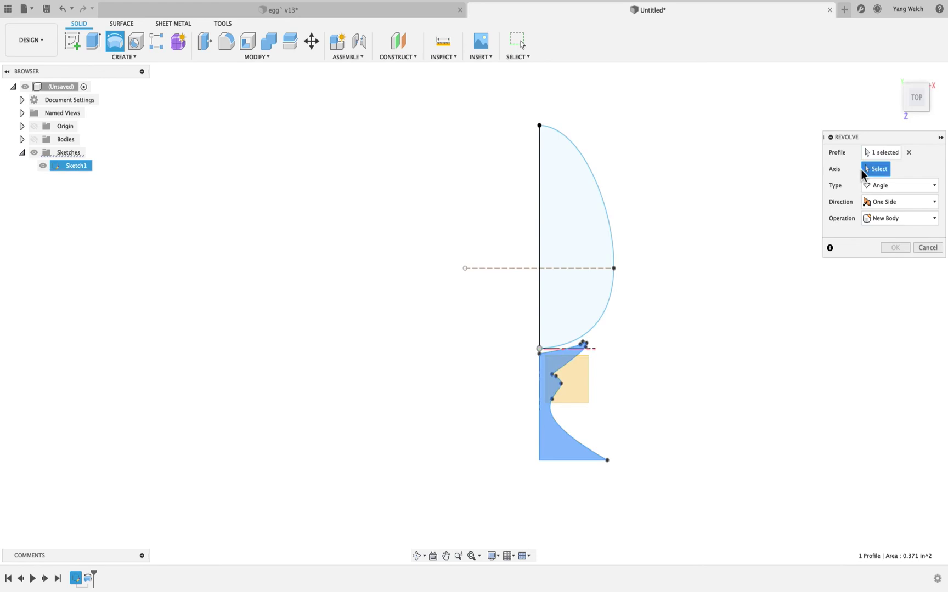
{"action": "left_click", "coordinate": [540, 388]}
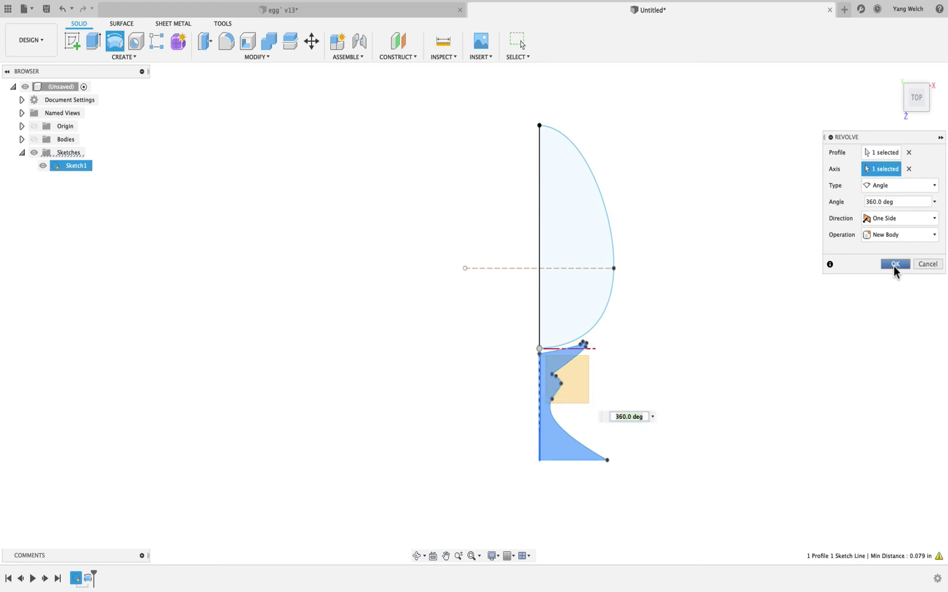
{"action": "left_click", "coordinate": [895, 265]}
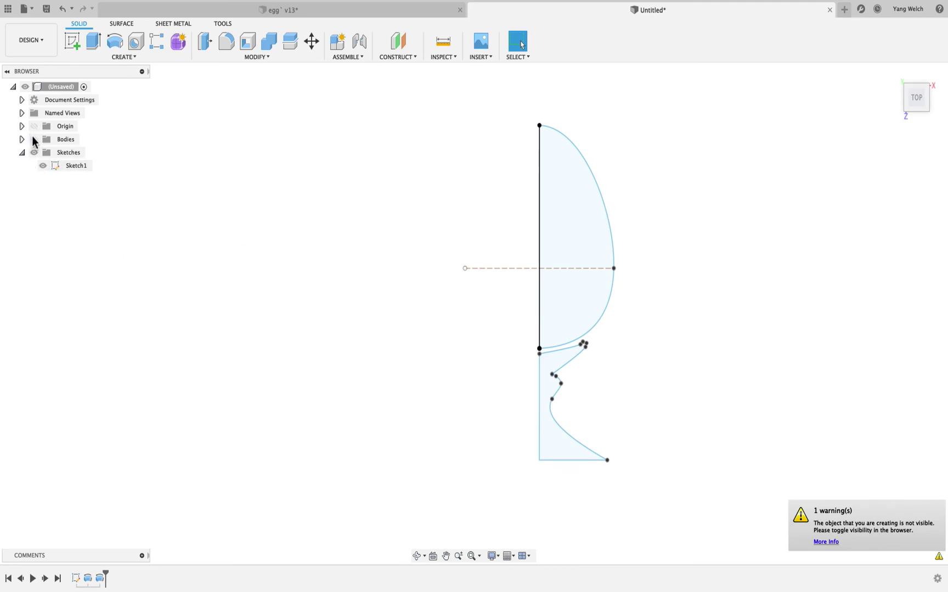
{"action": "left_click", "coordinate": [34, 140]}
{"action": "mouse_move", "coordinate": [673, 398]}
{"action": "middle_mouse_down"}
{"action": "mouse_move", "coordinate": [706, 377]}
{"action": "mouse_move", "coordinate": [696, 402]}
{"action": "mouse_move", "coordinate": [709, 425]}
{"action": "mouse_move", "coordinate": [652, 402]}
{"action": "mouse_move", "coordinate": [662, 408]}
{"action": "middle_mouse_up"}
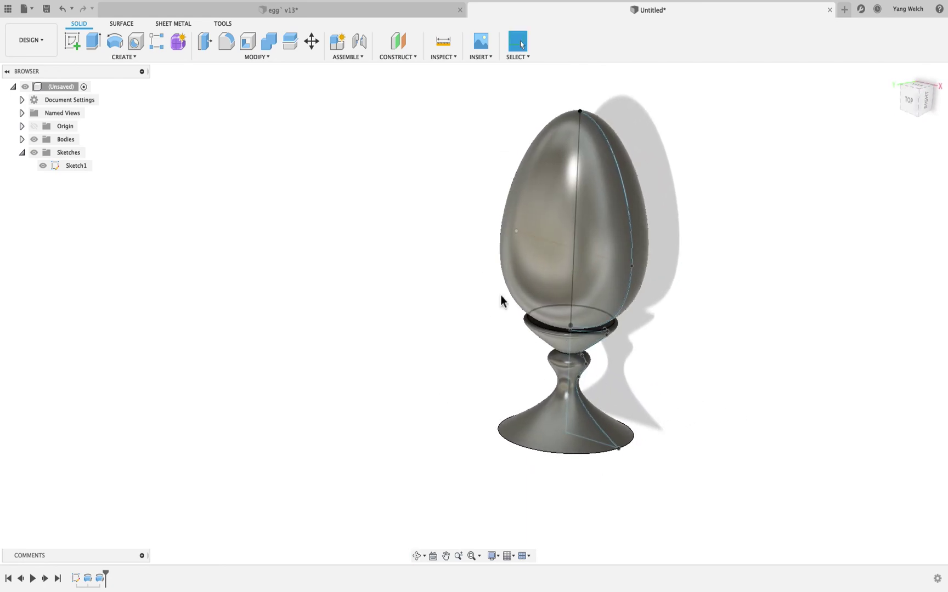
Step: Rename the egg-shaped body as egg and the stand body as Egg holder
{"action": "left_click", "coordinate": [22, 140]}
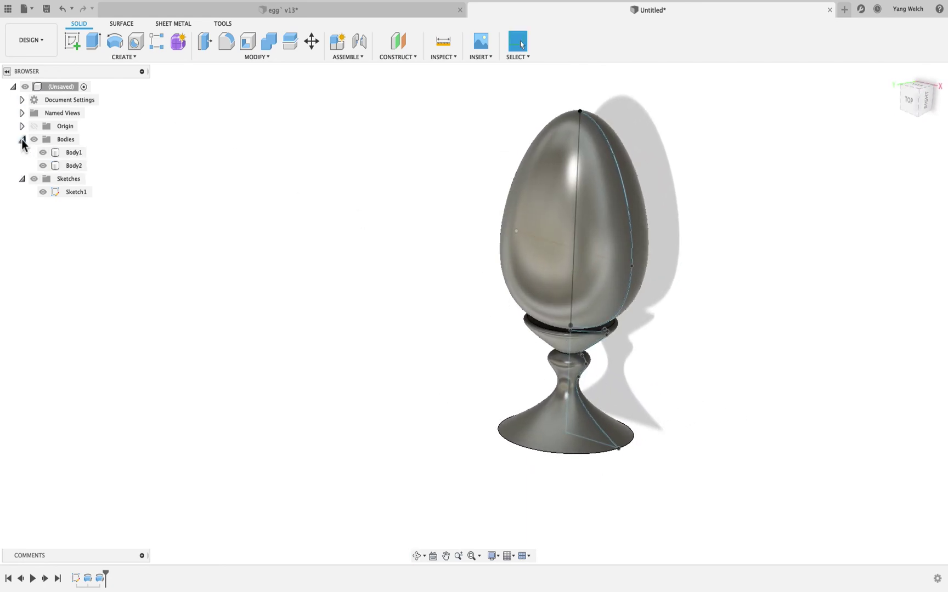
{"action": "double_click", "coordinate": [79, 153]}
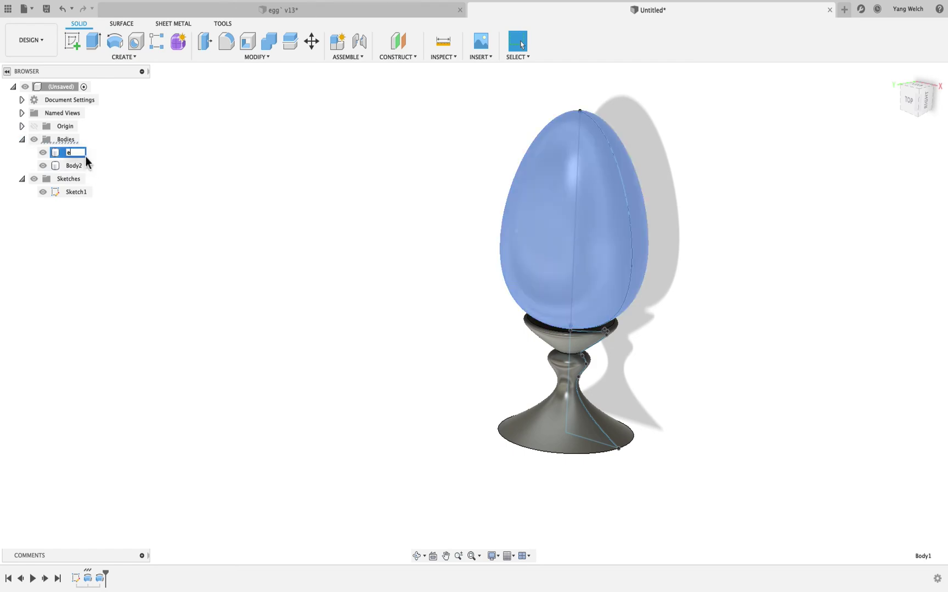
{"action": "left_click", "coordinate": [73, 166]}
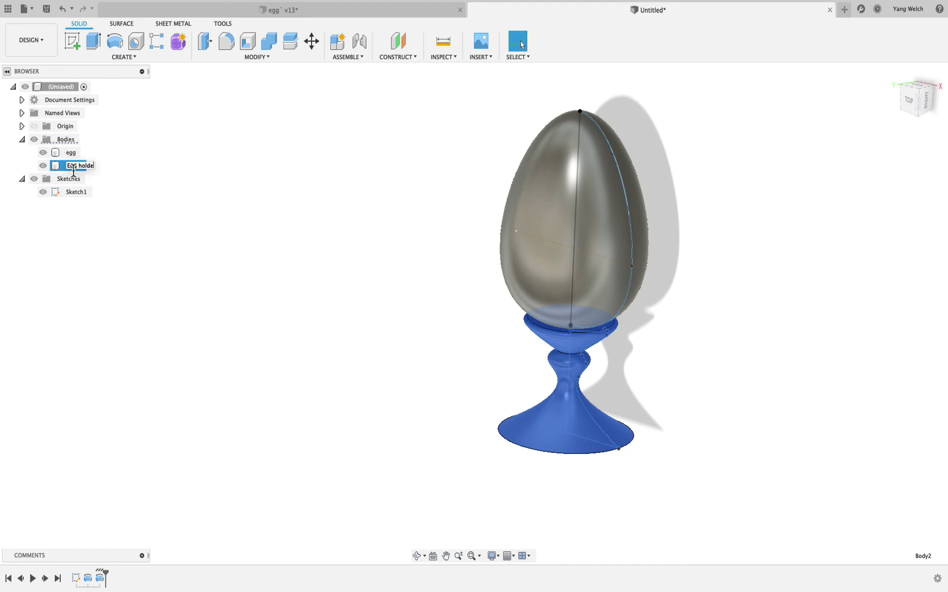
{"action": "left_click", "coordinate": [173, 215]}
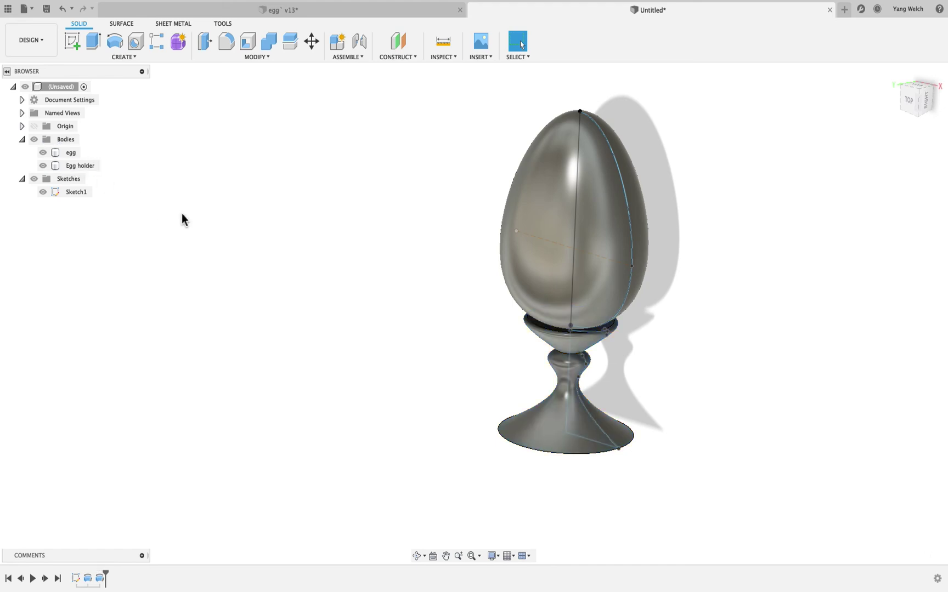
{"action": "mouse_move", "coordinate": [632, 3]}
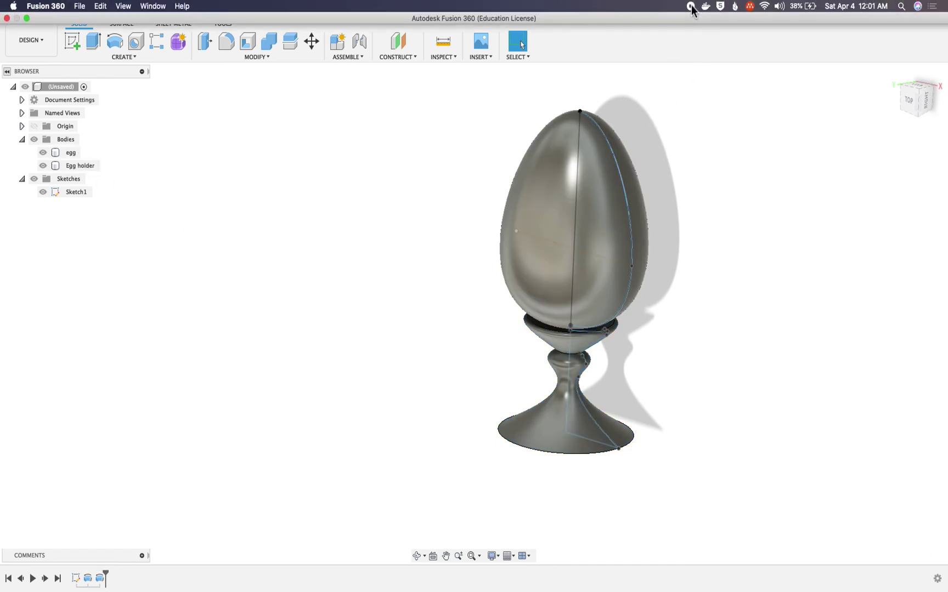